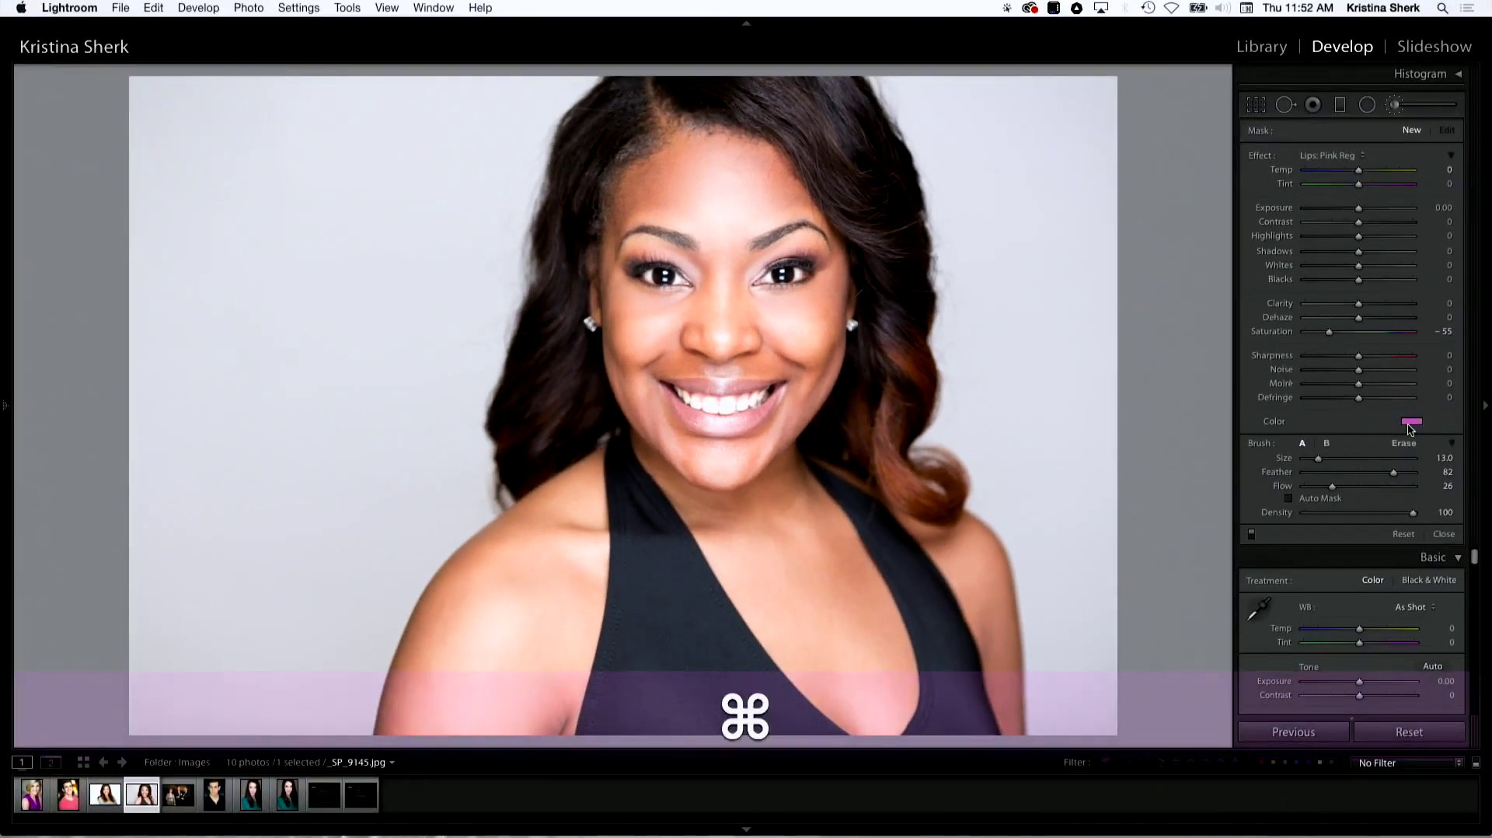
# Set the adjustment brush to size 4, feather 56 and flow 83 for painting the woman's lips.
pyautogui.press('super+equal')
pyautogui.press('space')
pyautogui.moveTo(333, 528)
pyautogui.mouseDown()
pyautogui.moveTo(744, 322)
pyautogui.moveTo(917, 270)
pyautogui.mouseUp()
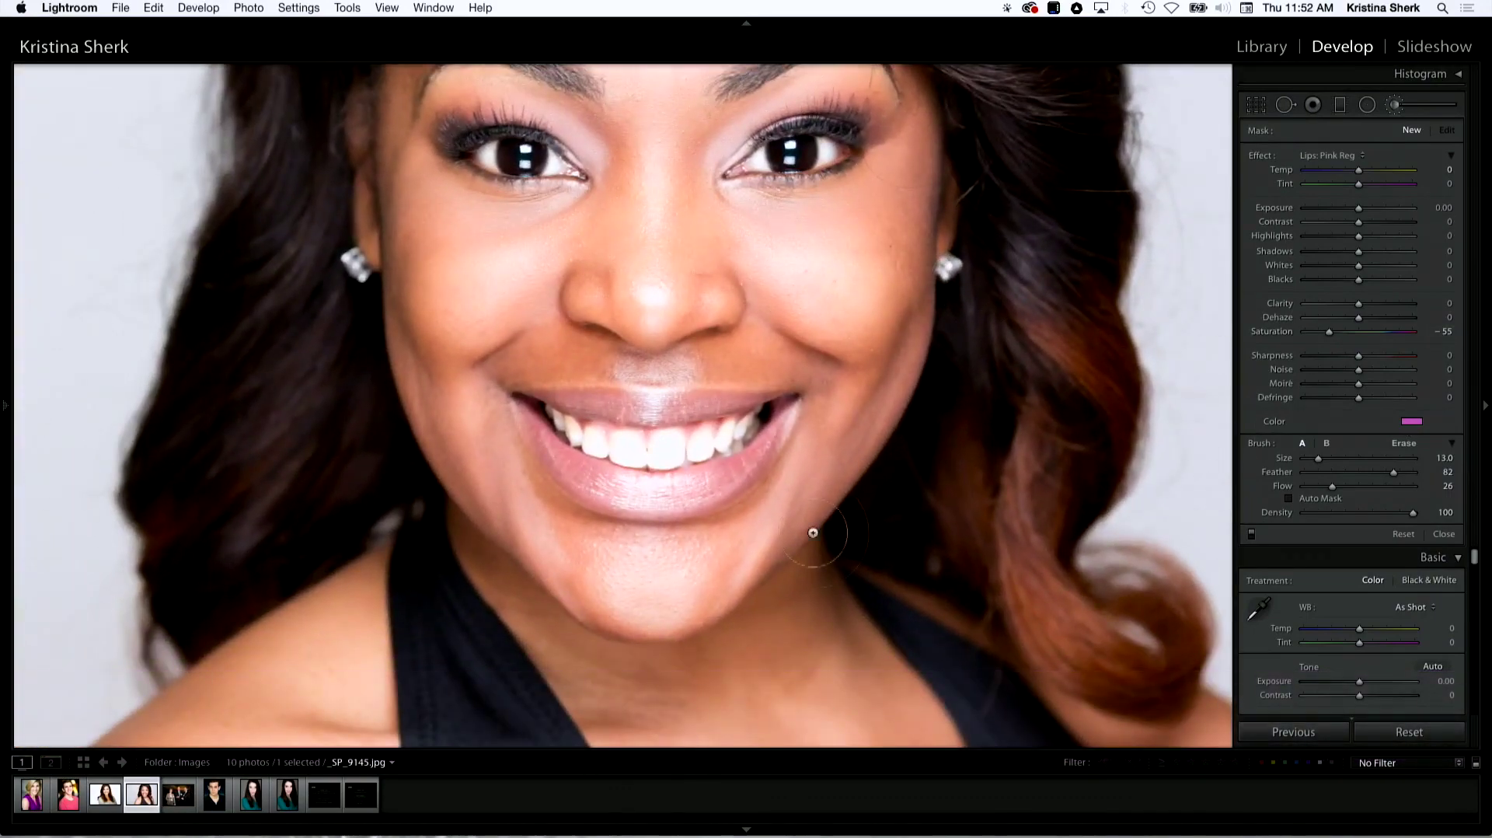
pyautogui.press('[')
pyautogui.press('[')
pyautogui.press('[')
pyautogui.press('[')
pyautogui.press('[')
pyautogui.press('[')
pyautogui.press('[')
pyautogui.press('[')
pyautogui.press('[')
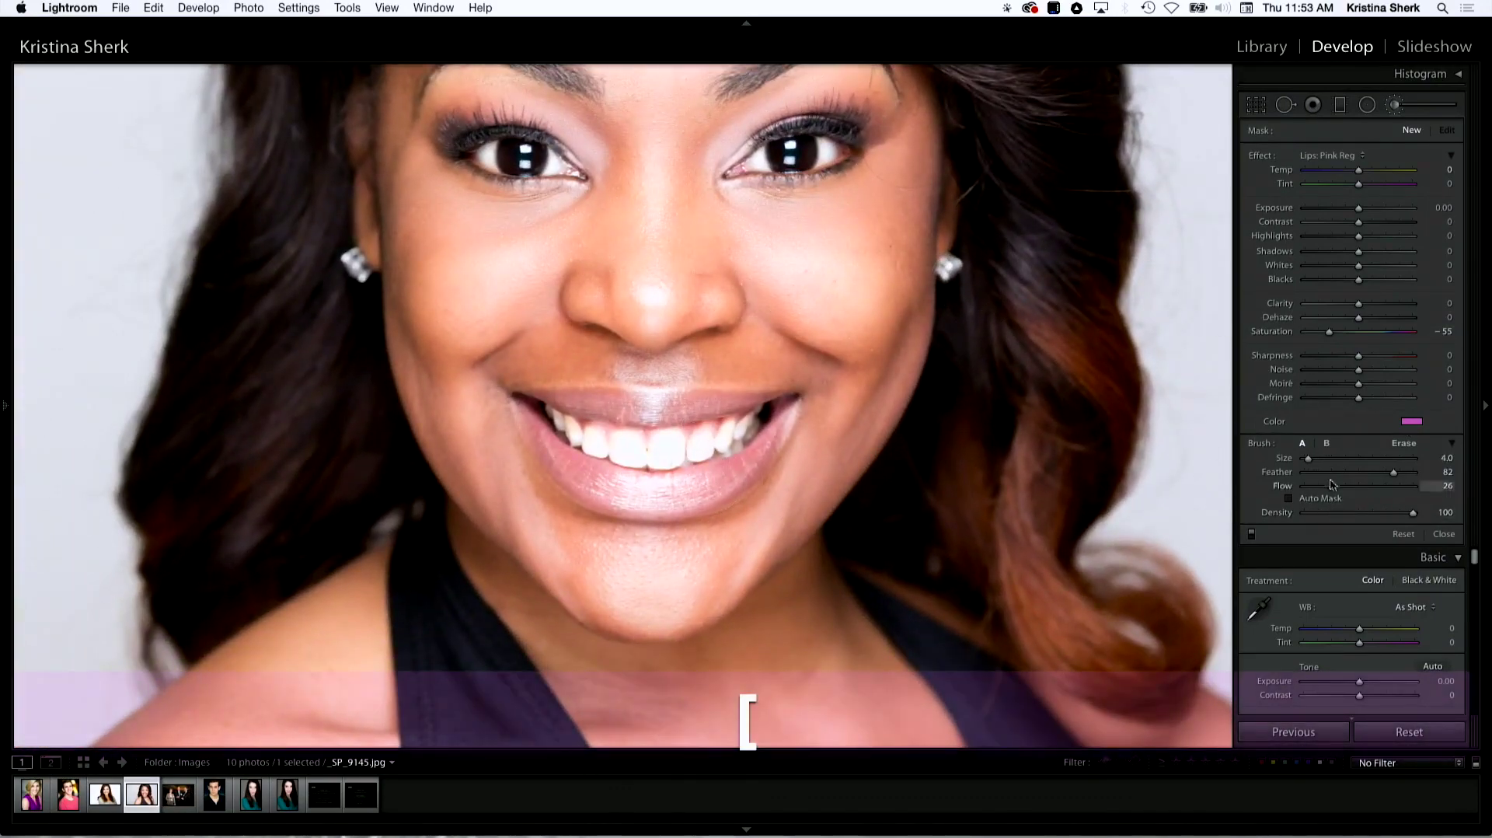
pyautogui.click(1365, 471)
pyautogui.moveTo(1317, 490); pyautogui.dragTo(1394, 487)
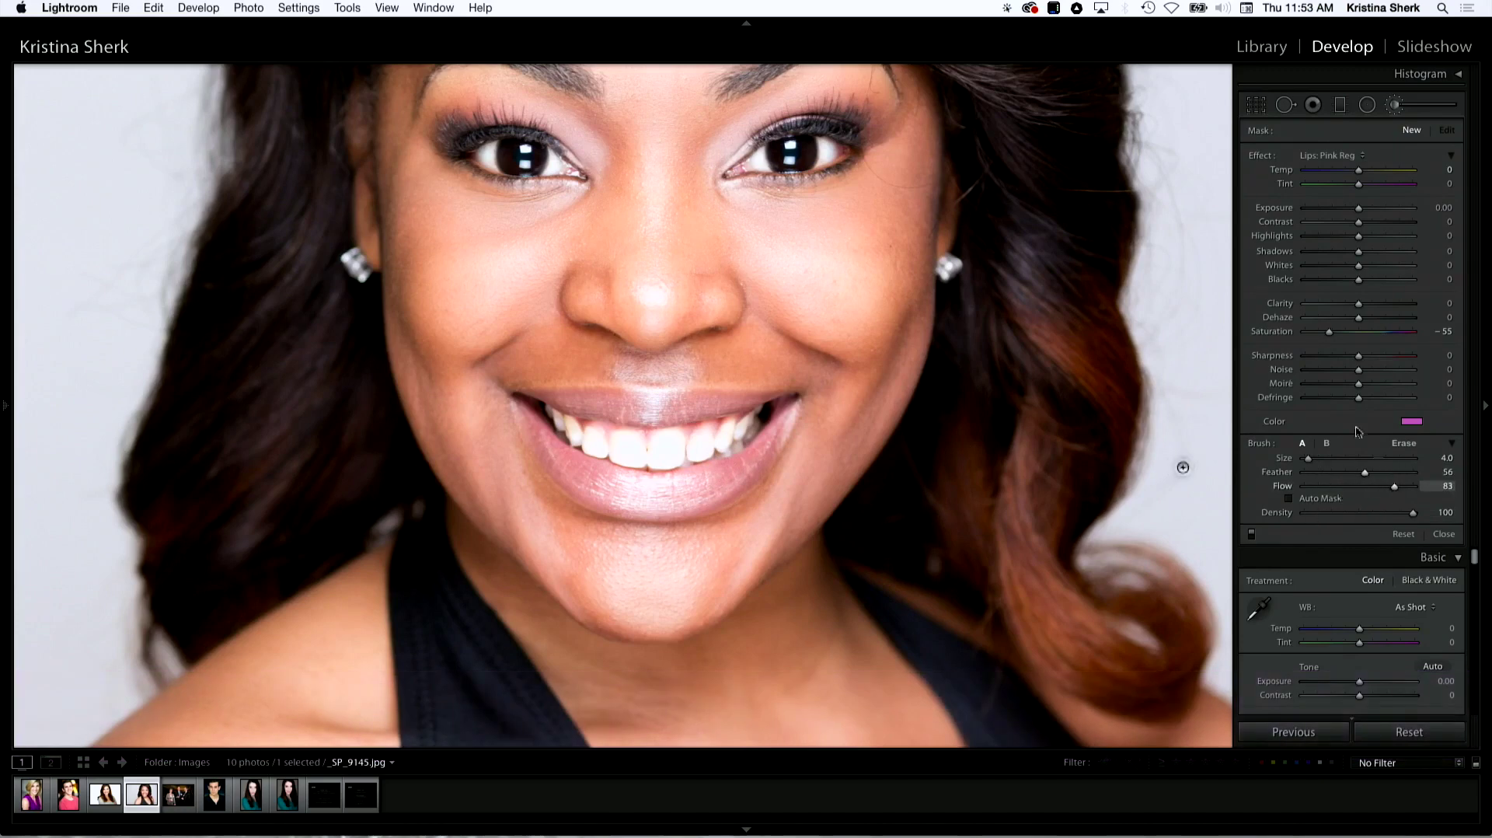
# Paint the Lips: Pink Reg effect over the woman's upper and lower lips, with brush sizes of 2 to 4 and the flow lowered to 60.
pyautogui.press('[')
pyautogui.moveTo(720, 400); pyautogui.dragTo(759, 399)
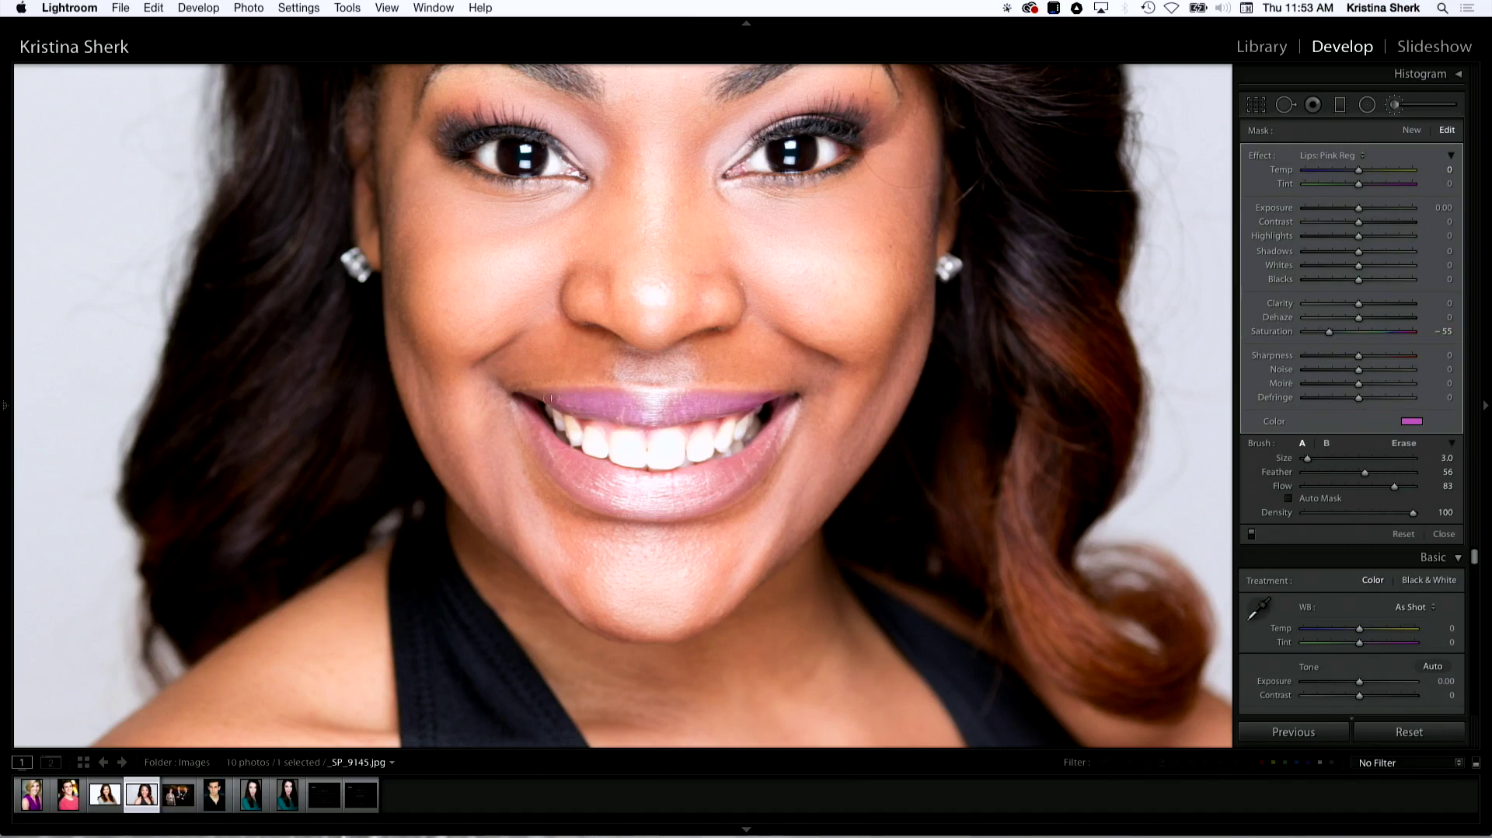
pyautogui.press(']')
pyautogui.press('6')
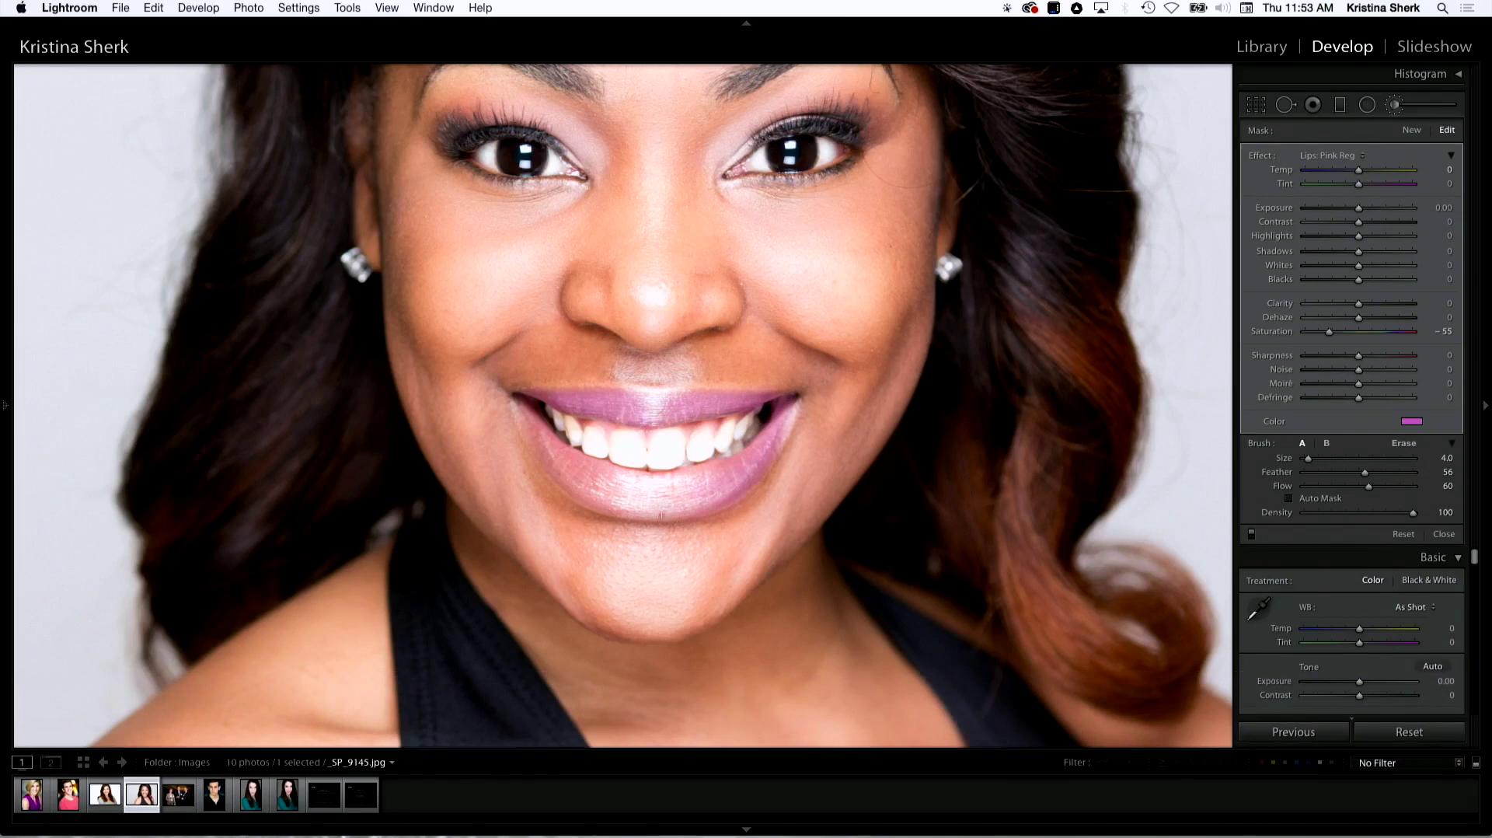
pyautogui.press('[')
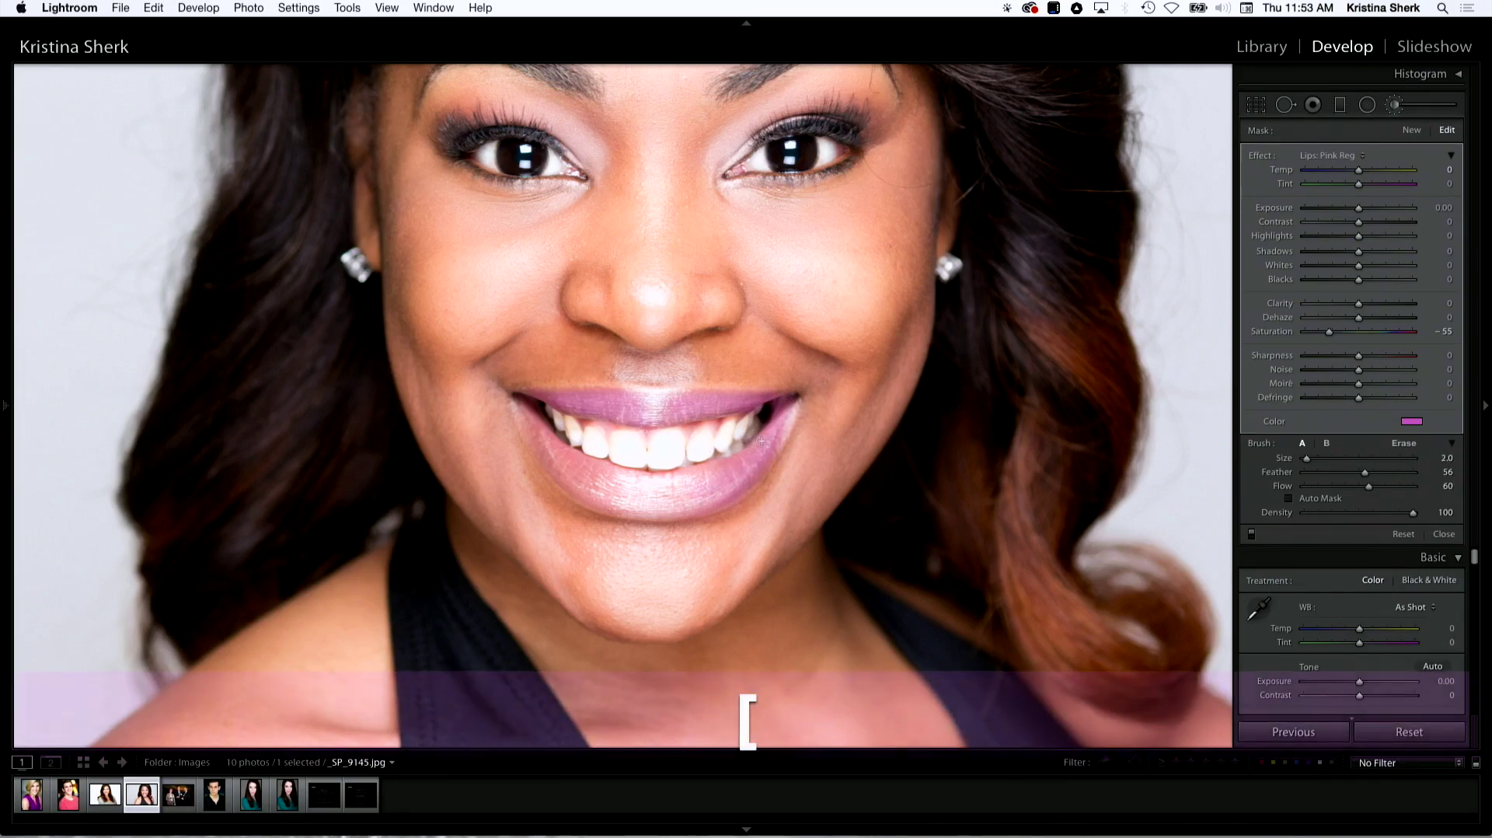
pyautogui.press(']')
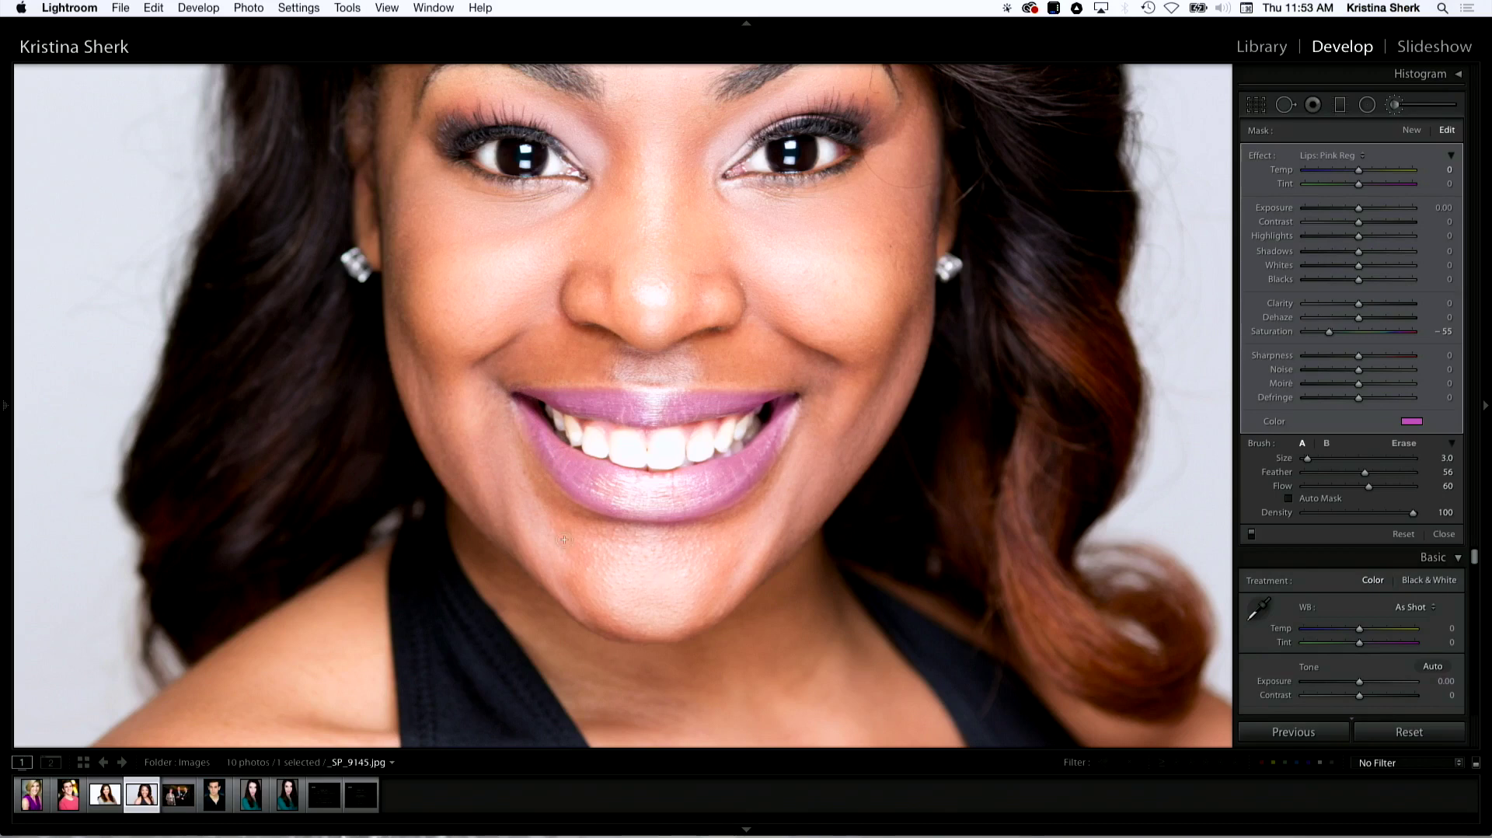
# Change the lip mask's tint color to red with hue 0 and saturation 75%.
pyautogui.press('space')
pyautogui.moveTo(1016, 490); pyautogui.dragTo(1038, 616)
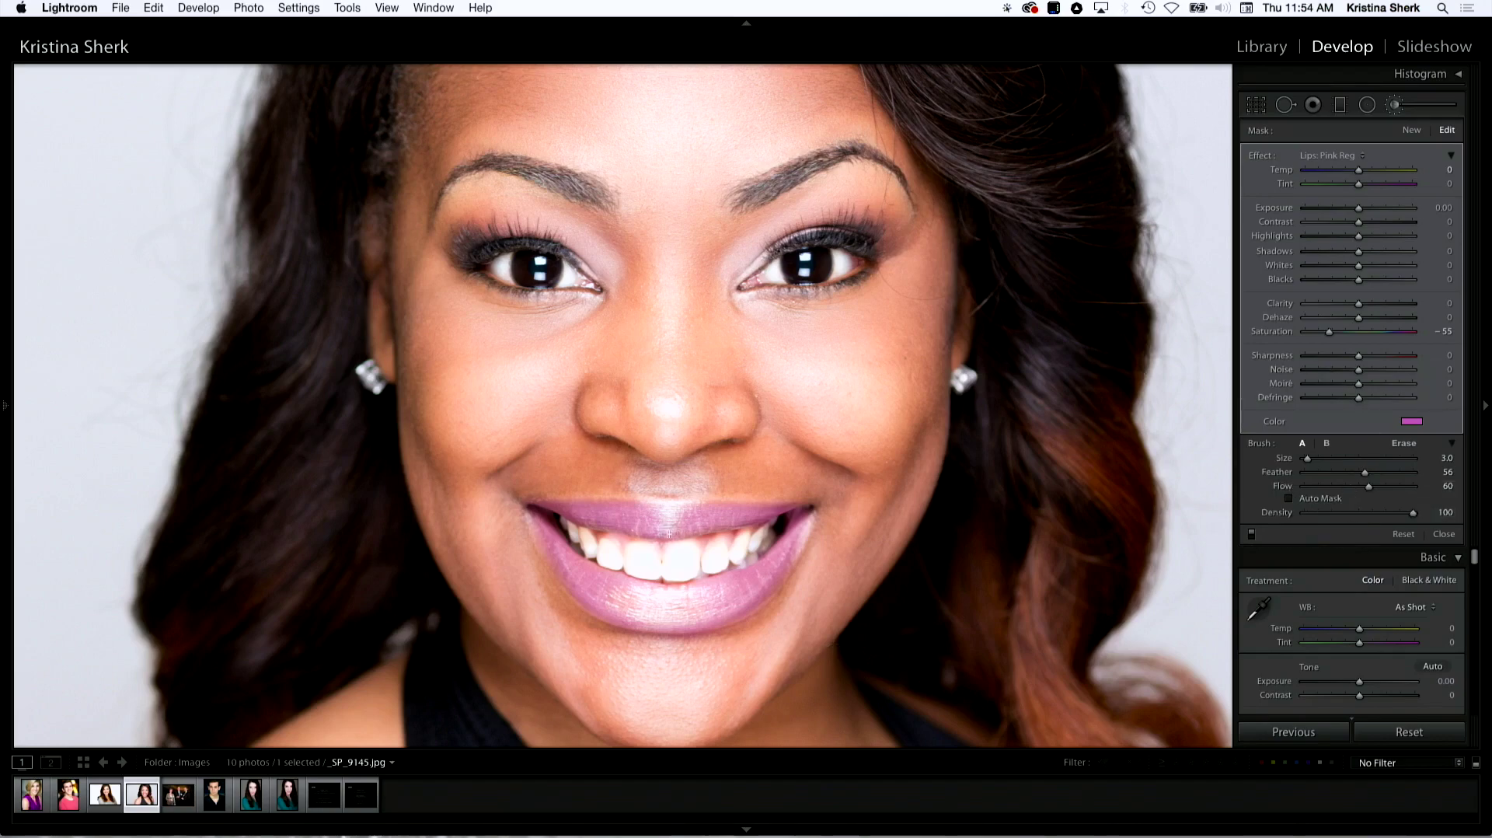
pyautogui.press('h')
pyautogui.click(1411, 423)
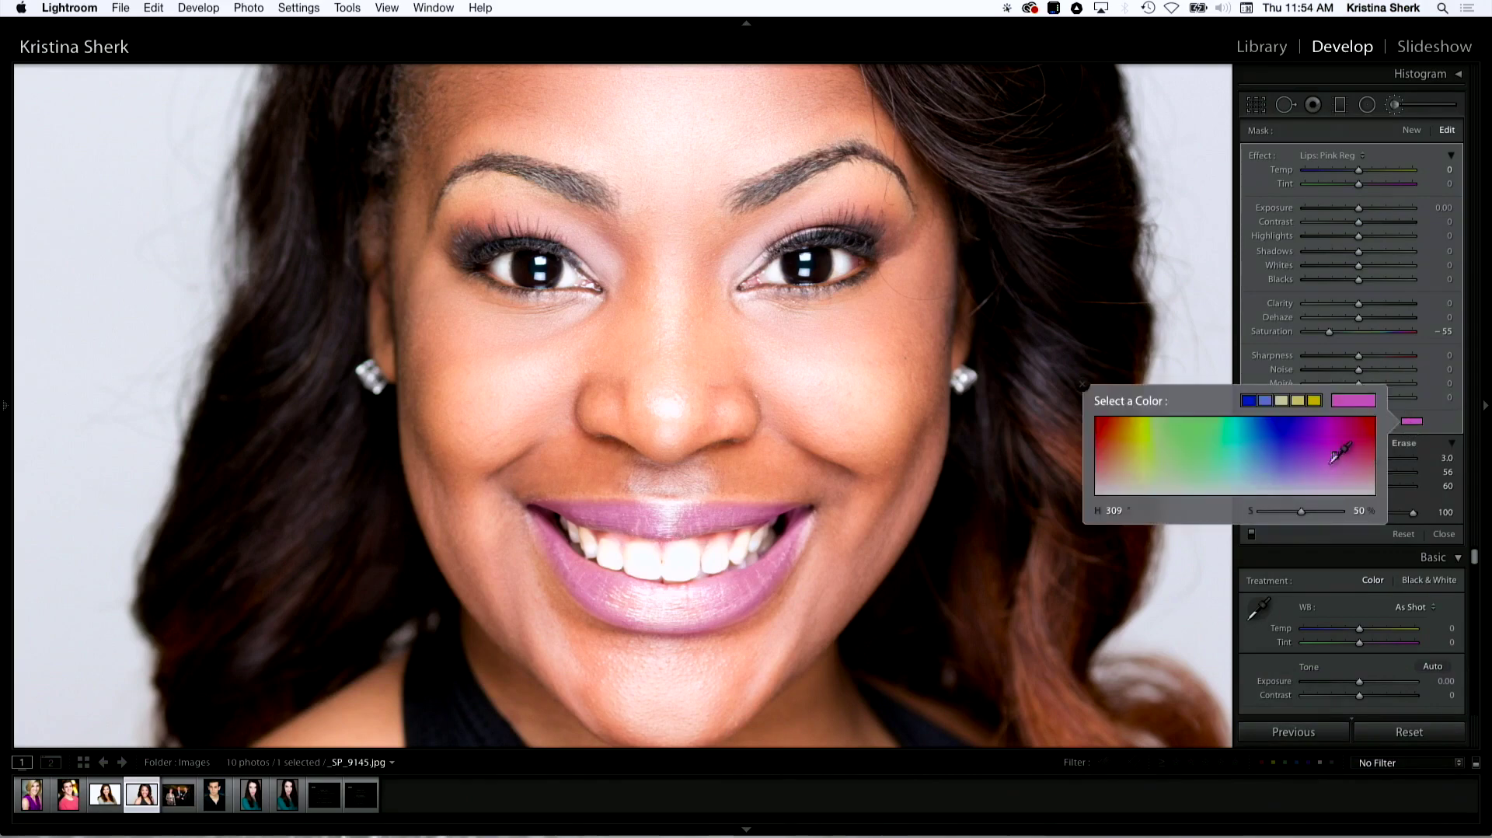
pyautogui.moveTo(1335, 455)
pyautogui.mouseDown()
pyautogui.moveTo(1334, 469)
pyautogui.moveTo(1130, 461)
pyautogui.moveTo(1098, 452)
pyautogui.moveTo(1079, 401)
pyautogui.moveTo(1090, 436)
pyautogui.mouseUp()
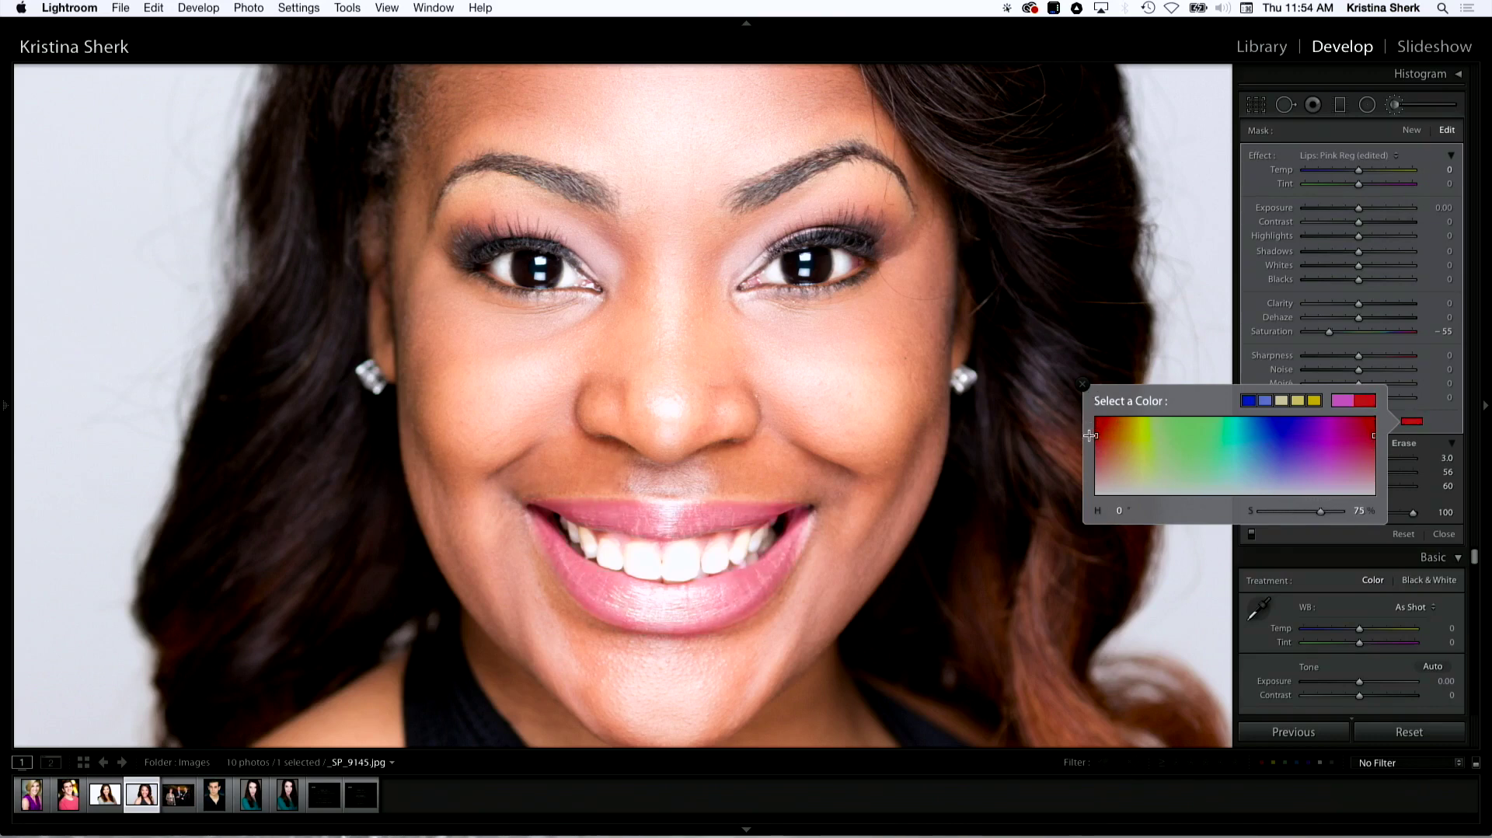
pyautogui.click(1084, 387)
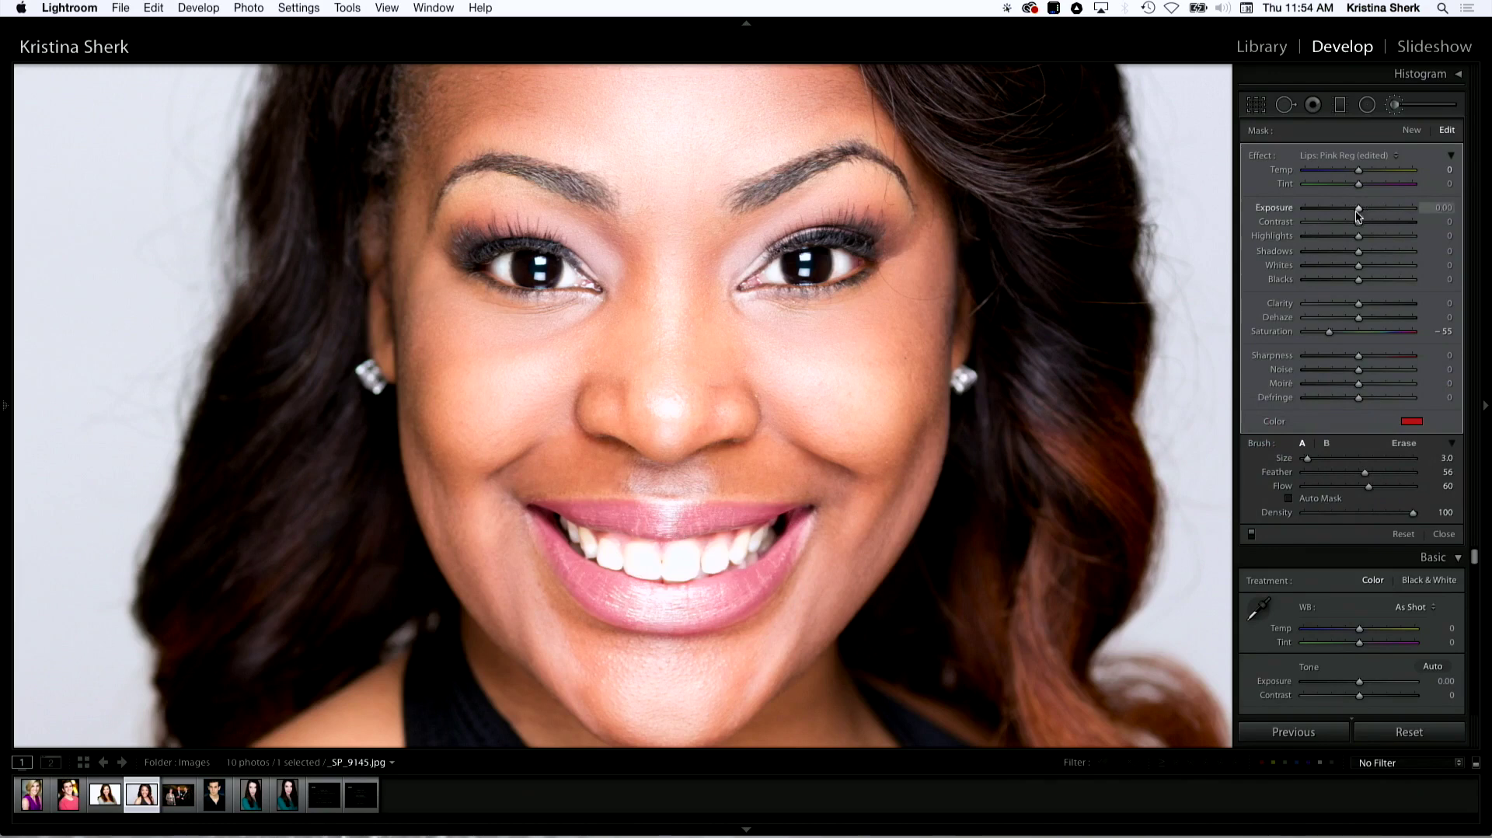
# Lower the lip mask's exposure to -0.60 and finish editing that mask.
pyautogui.click(1443, 207)
pyautogui.press('Down')
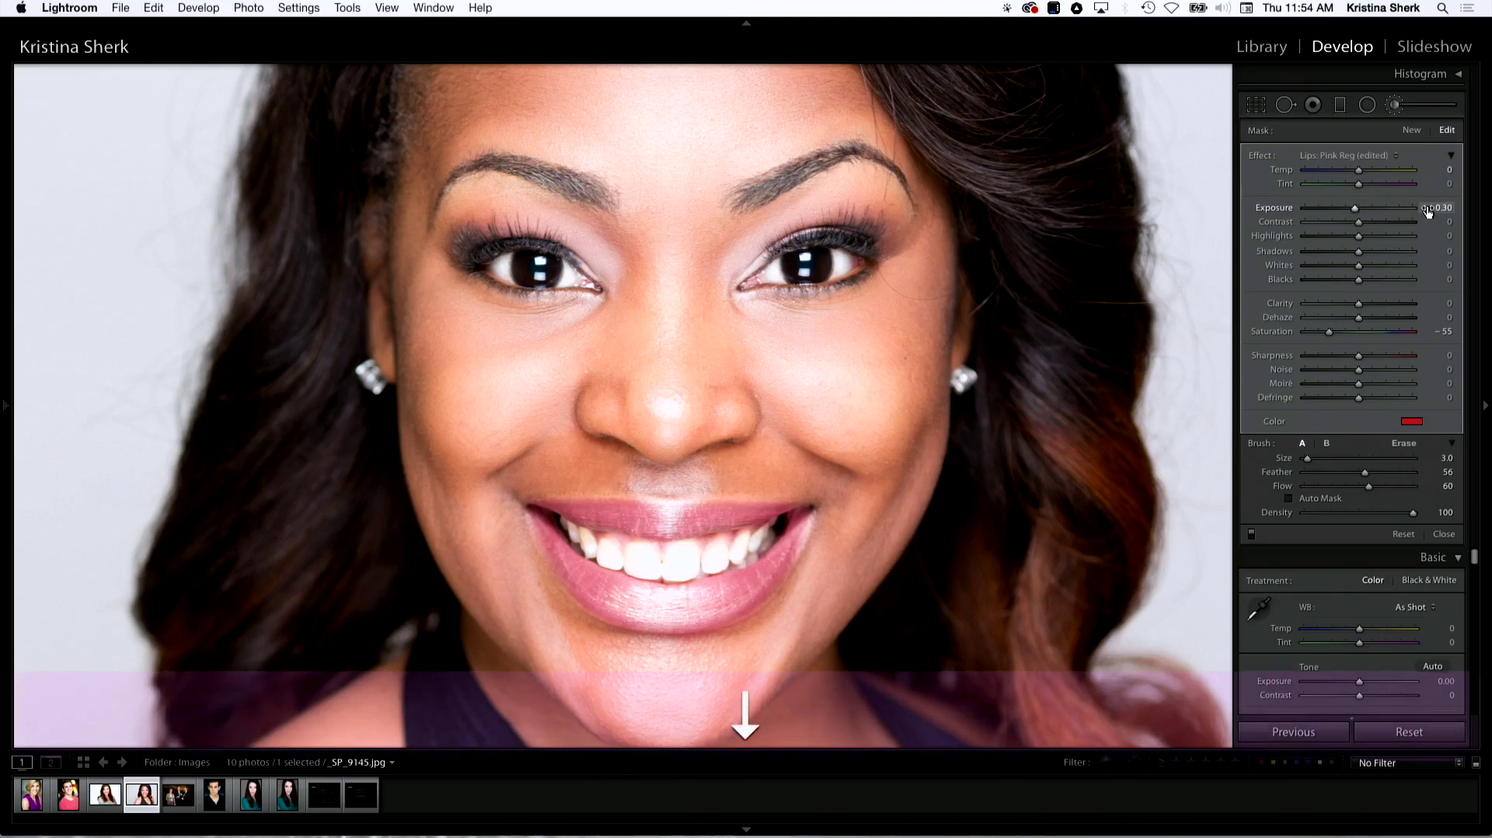
pyautogui.press('Down')
pyautogui.press('Down')
pyautogui.press('Down')
pyautogui.press('Up')
pyautogui.press('Down')
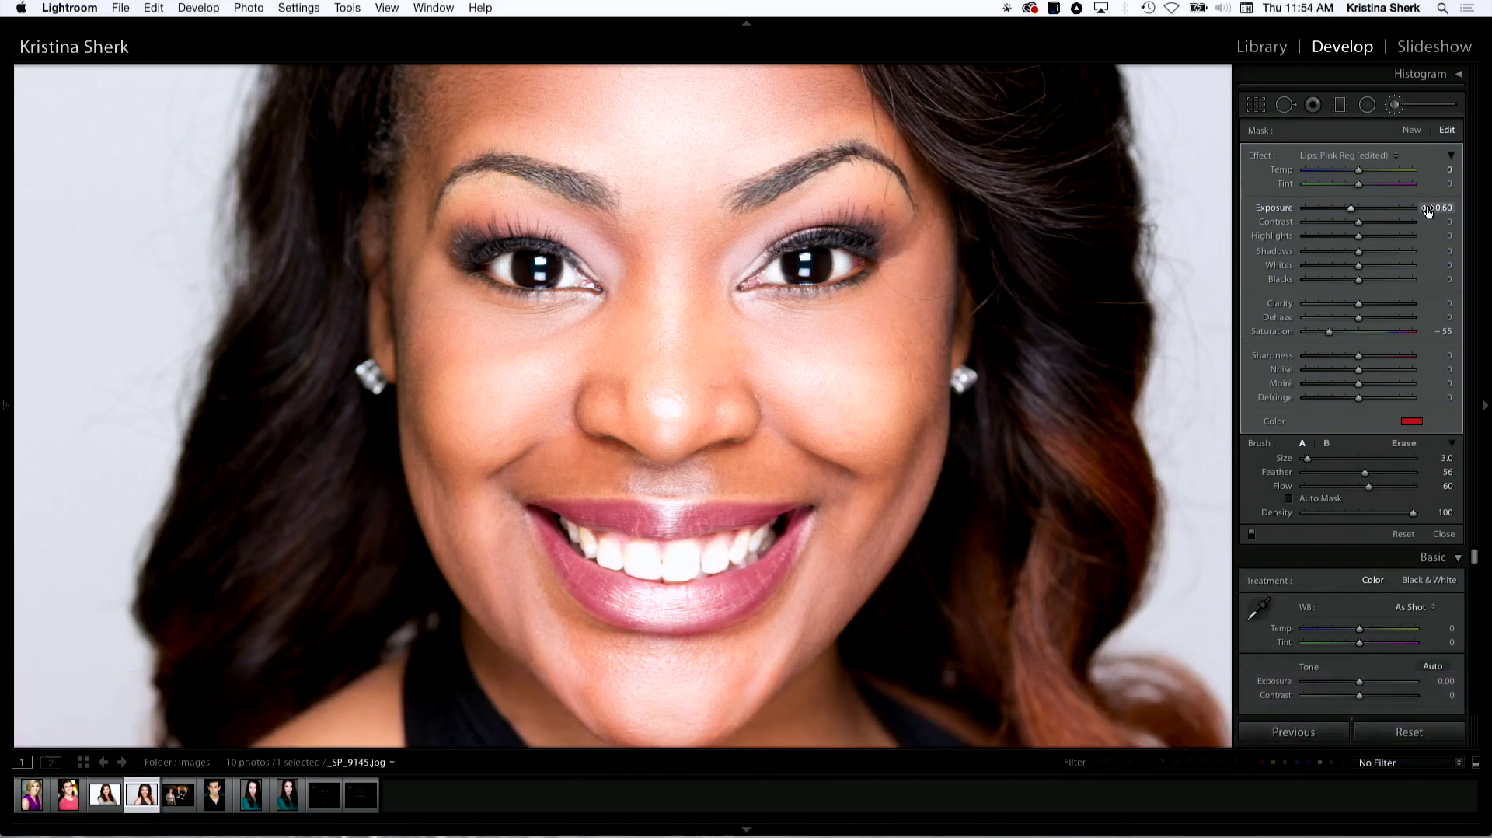
pyautogui.press('Return')
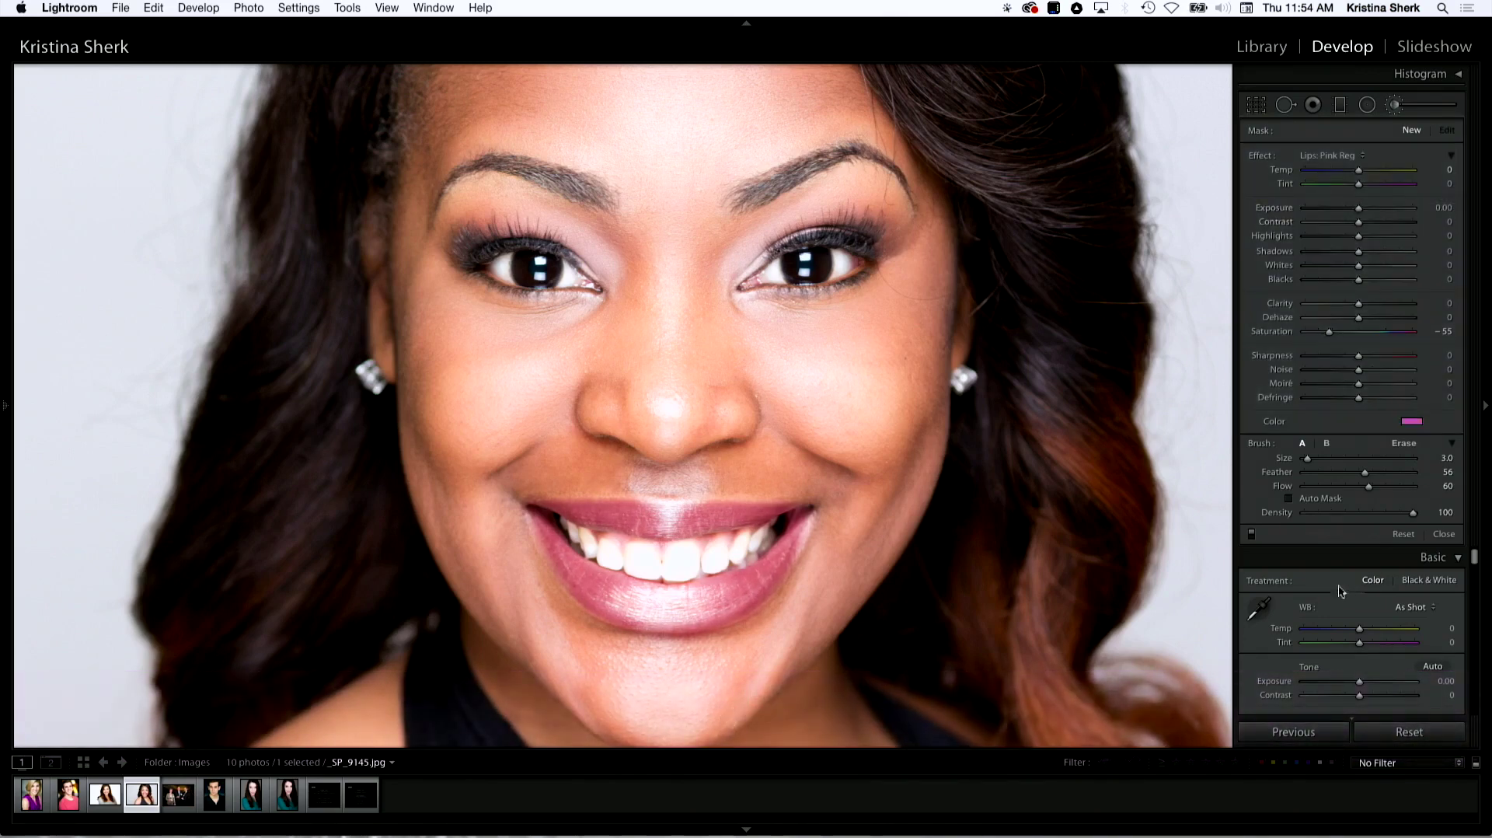
# Compare the woman's lips before and after by toggling the brush adjustments off and on.
pyautogui.click(1251, 534)
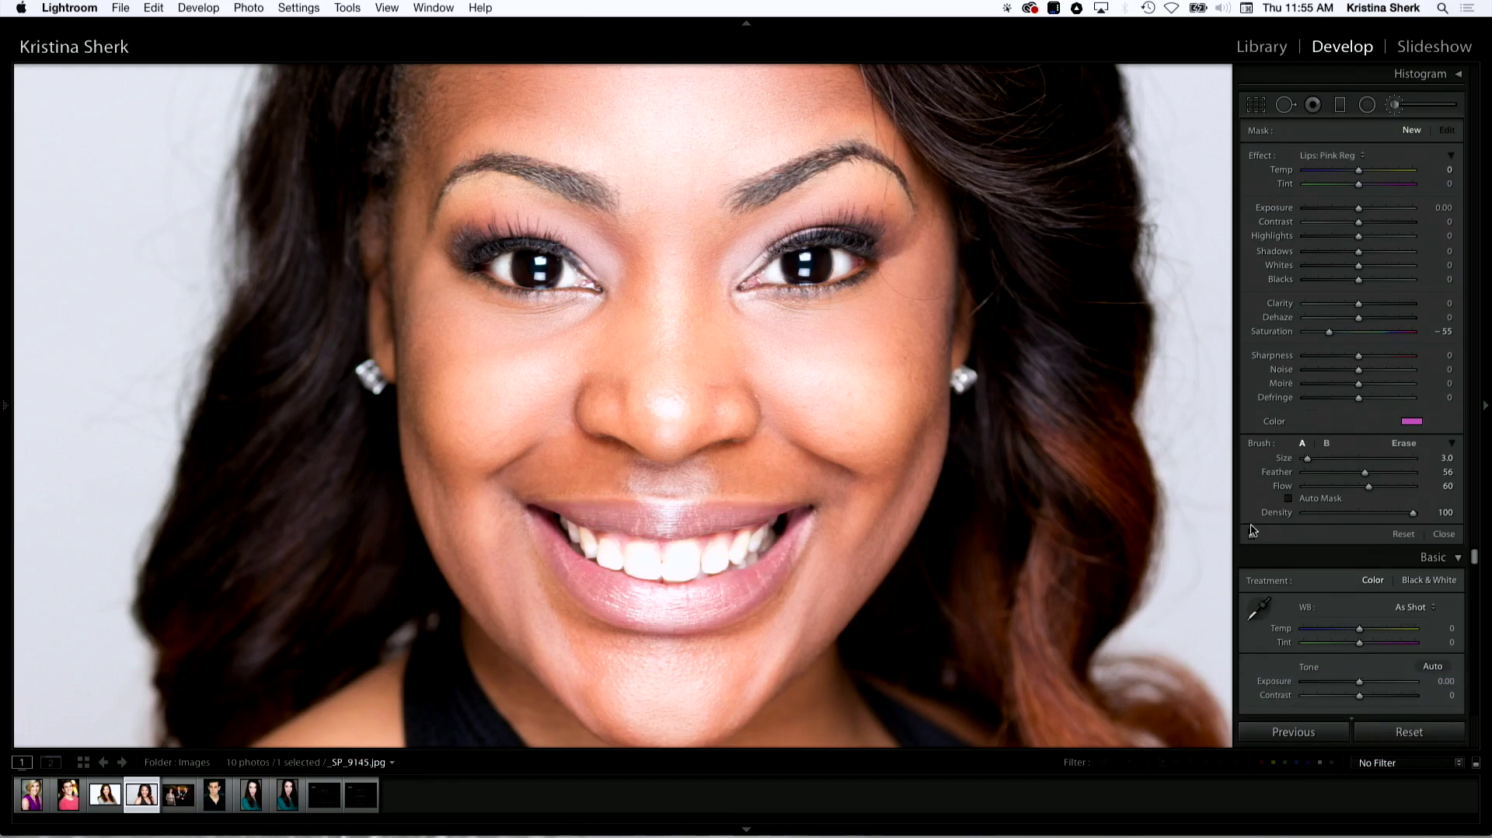
pyautogui.click(1252, 534)
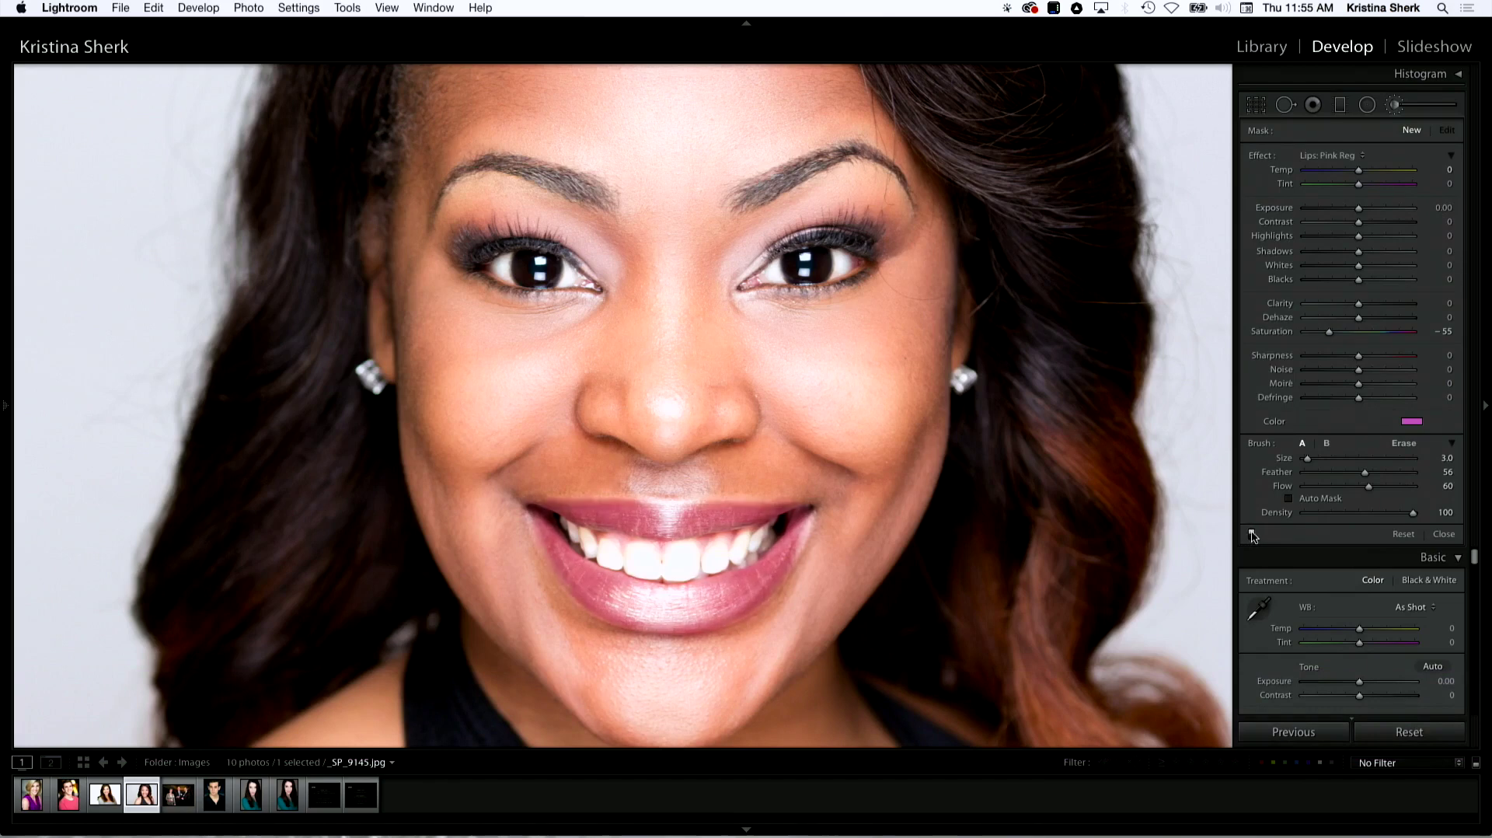
pyautogui.click(1251, 534)
pyautogui.click(1251, 534)
pyautogui.click(1251, 534)
pyautogui.click(1251, 534)
pyautogui.click(1251, 534)
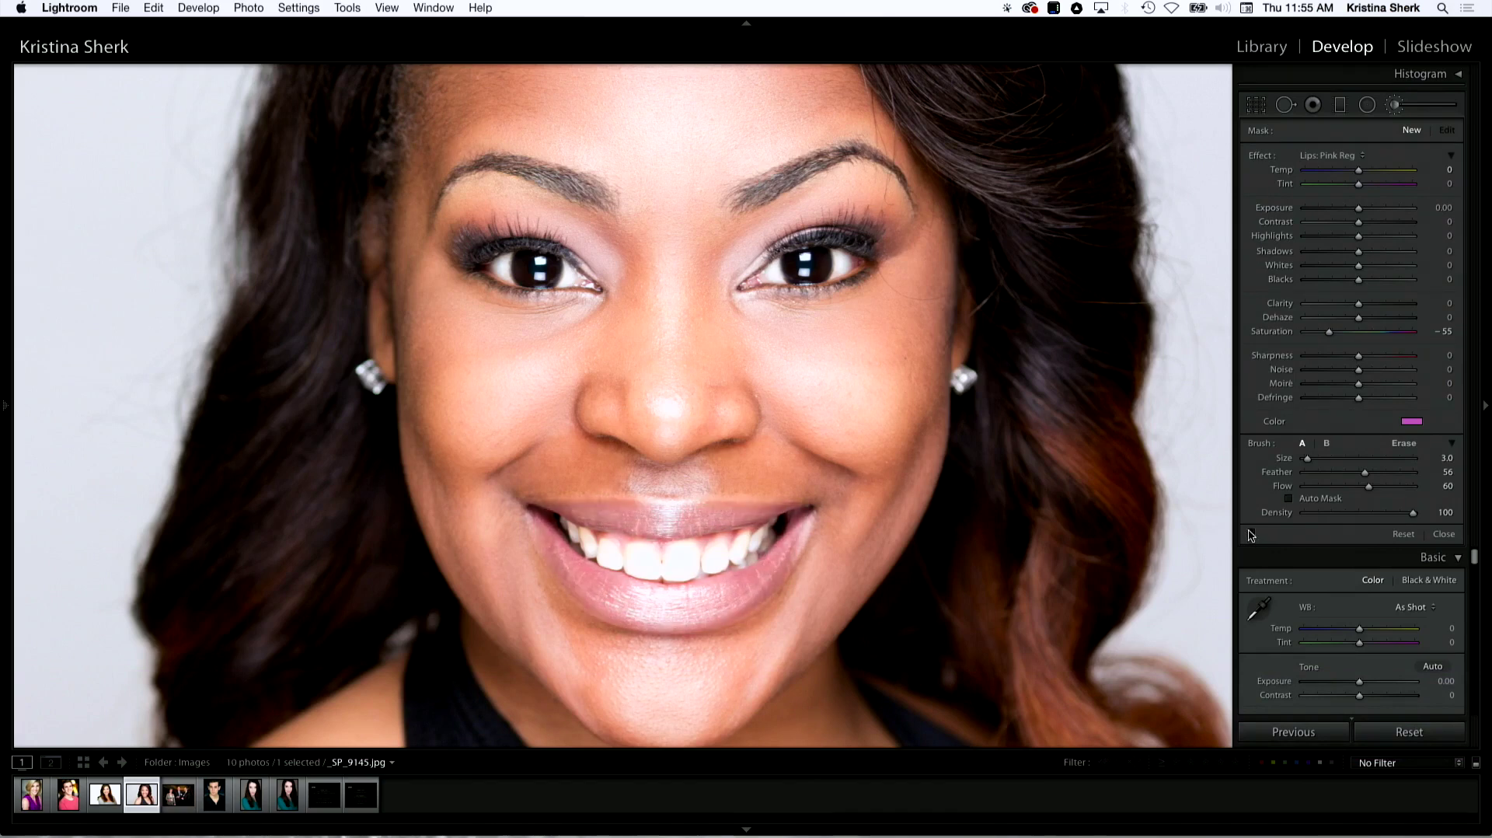
pyautogui.click(1251, 534)
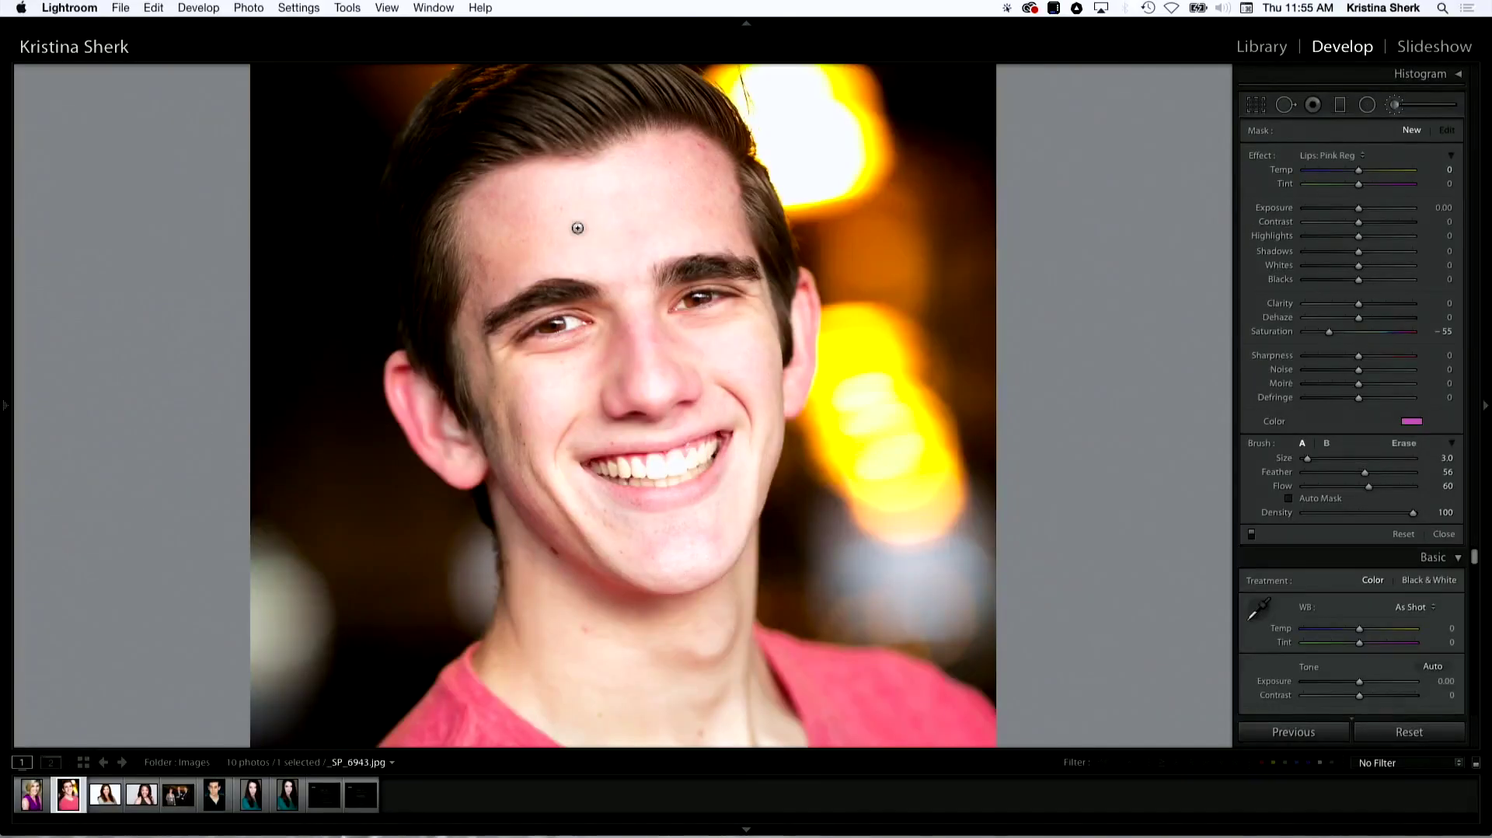
# Load the Mouth- Teeth High brush effect for the smiling man's portrait and inspect its tint color.
pyautogui.press('super+equal')
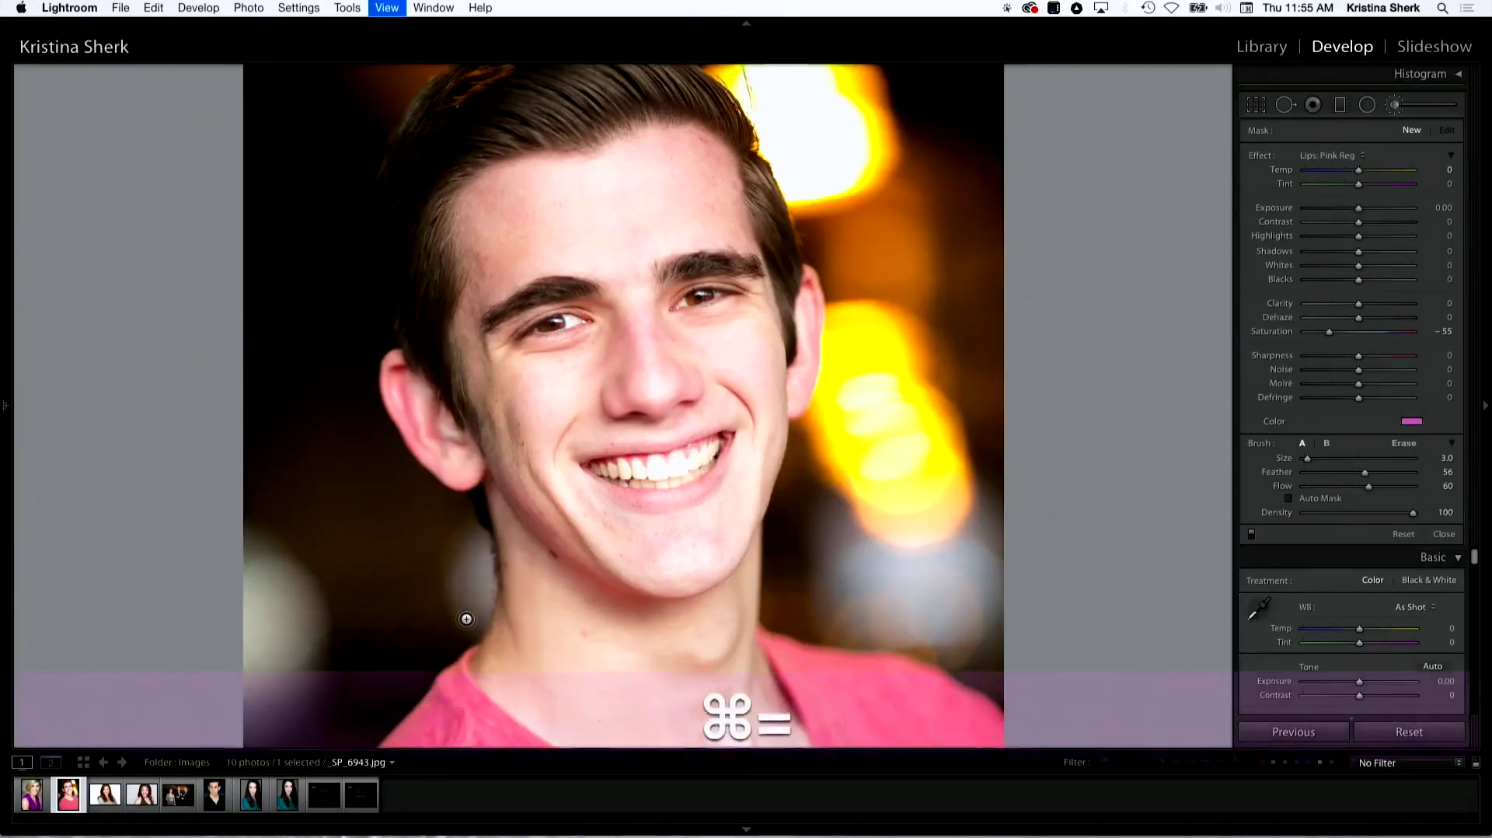
pyautogui.press('space')
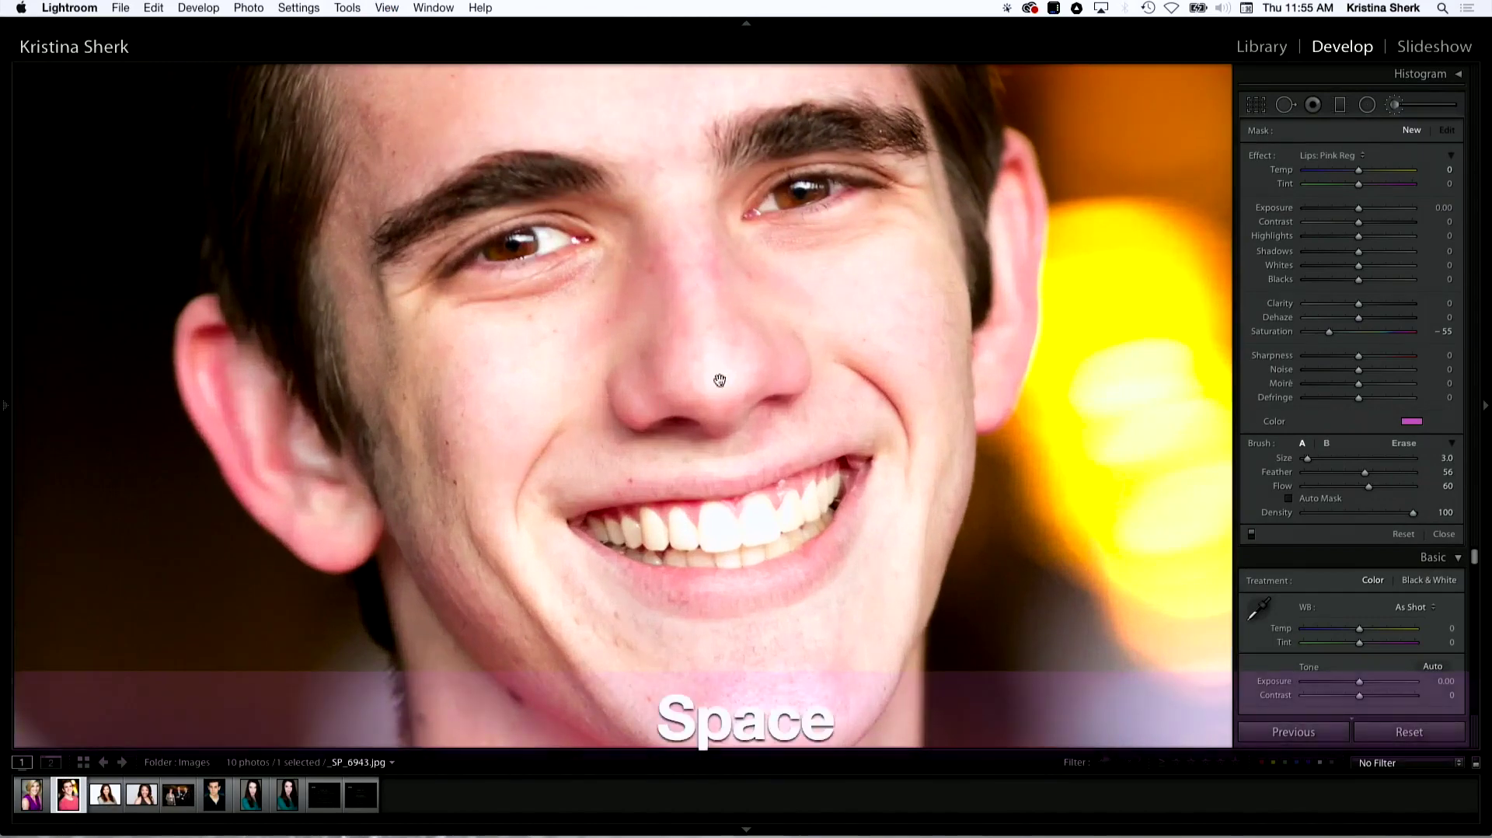
pyautogui.moveTo(720, 382); pyautogui.dragTo(696, 307)
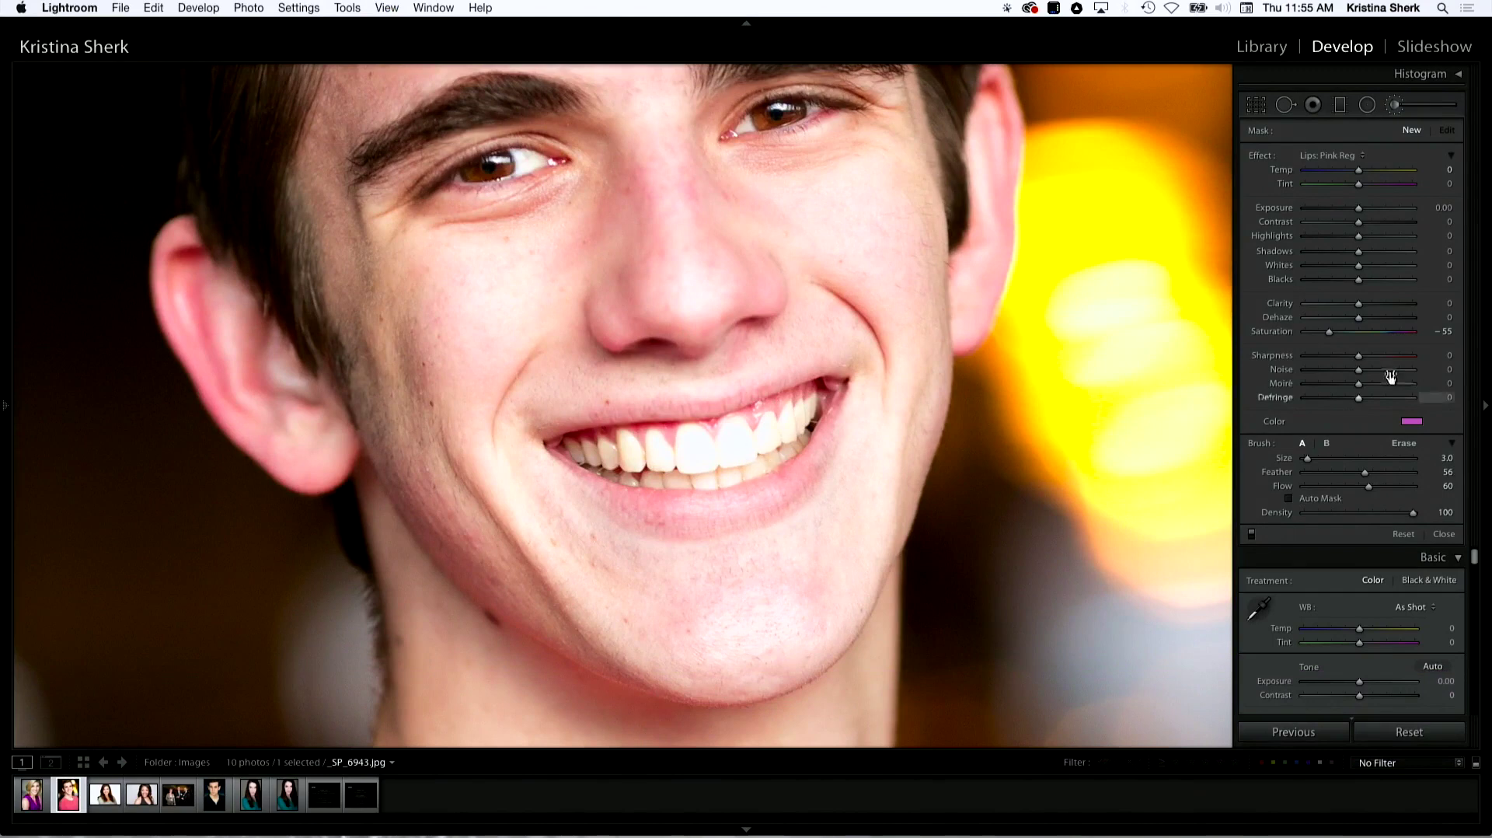
pyautogui.click(1340, 155)
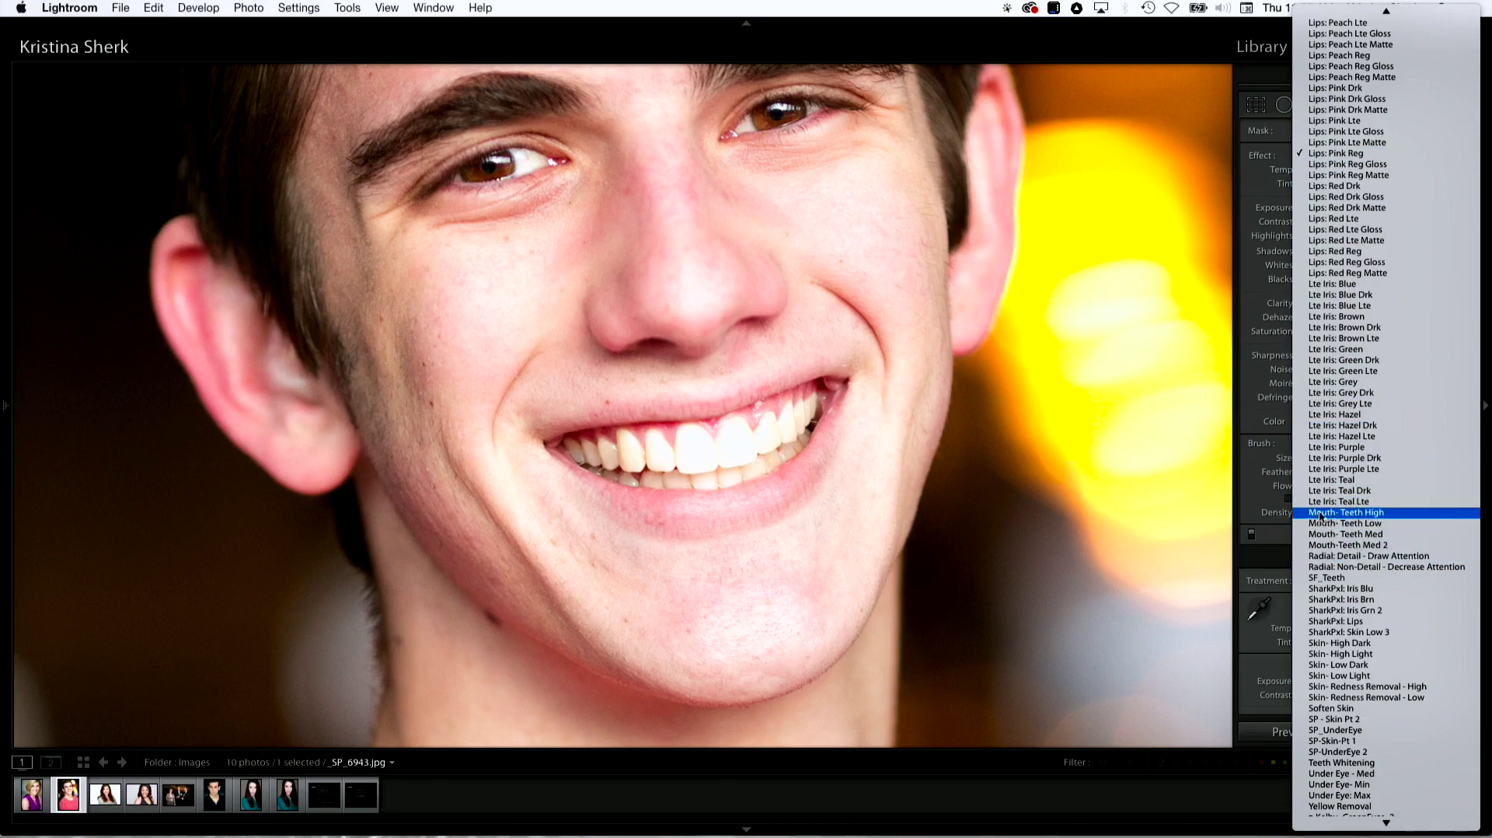
pyautogui.click(1387, 514)
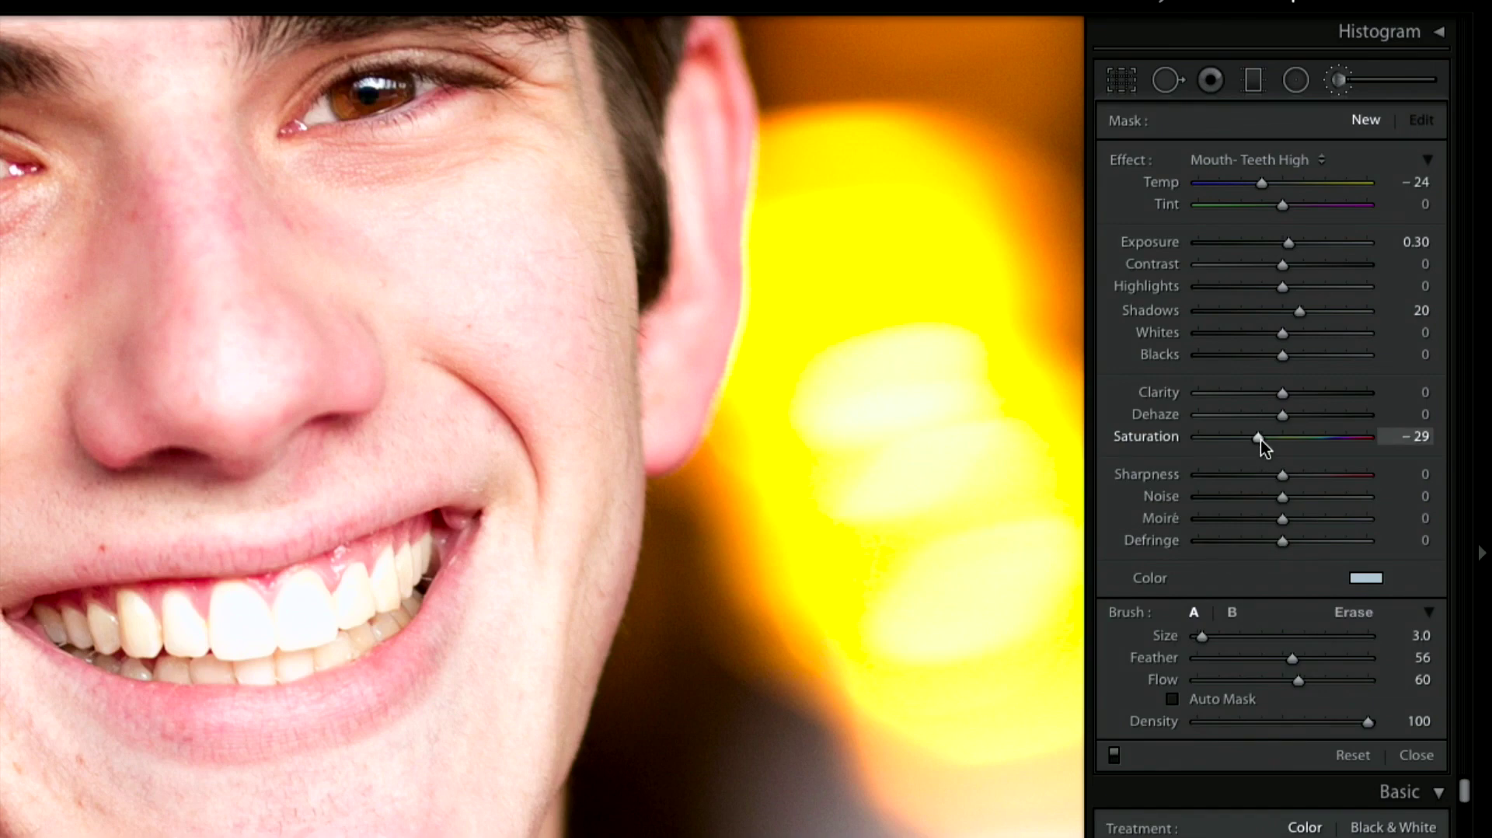
pyautogui.click(1369, 580)
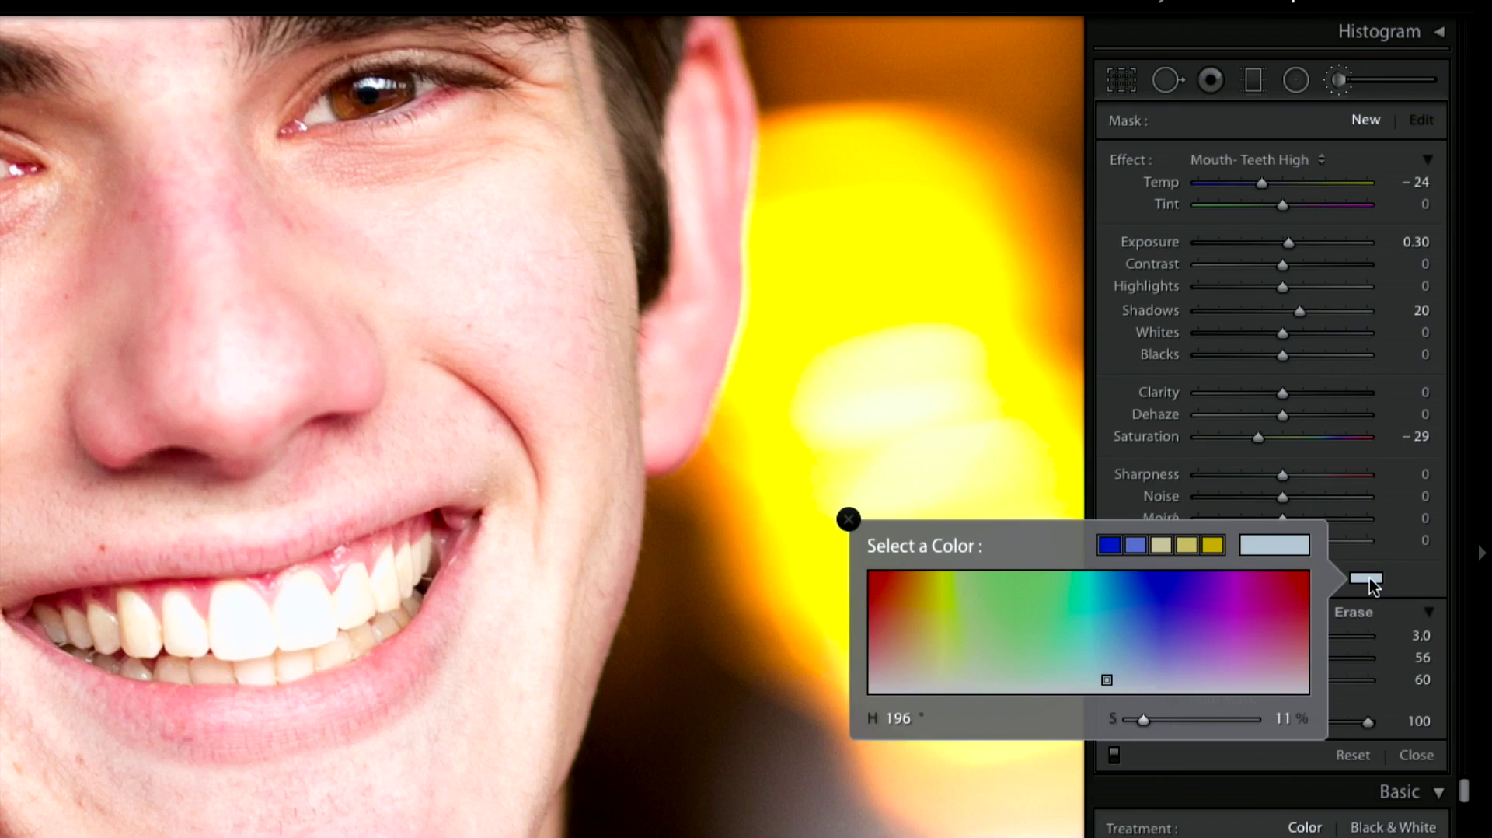
pyautogui.click(850, 524)
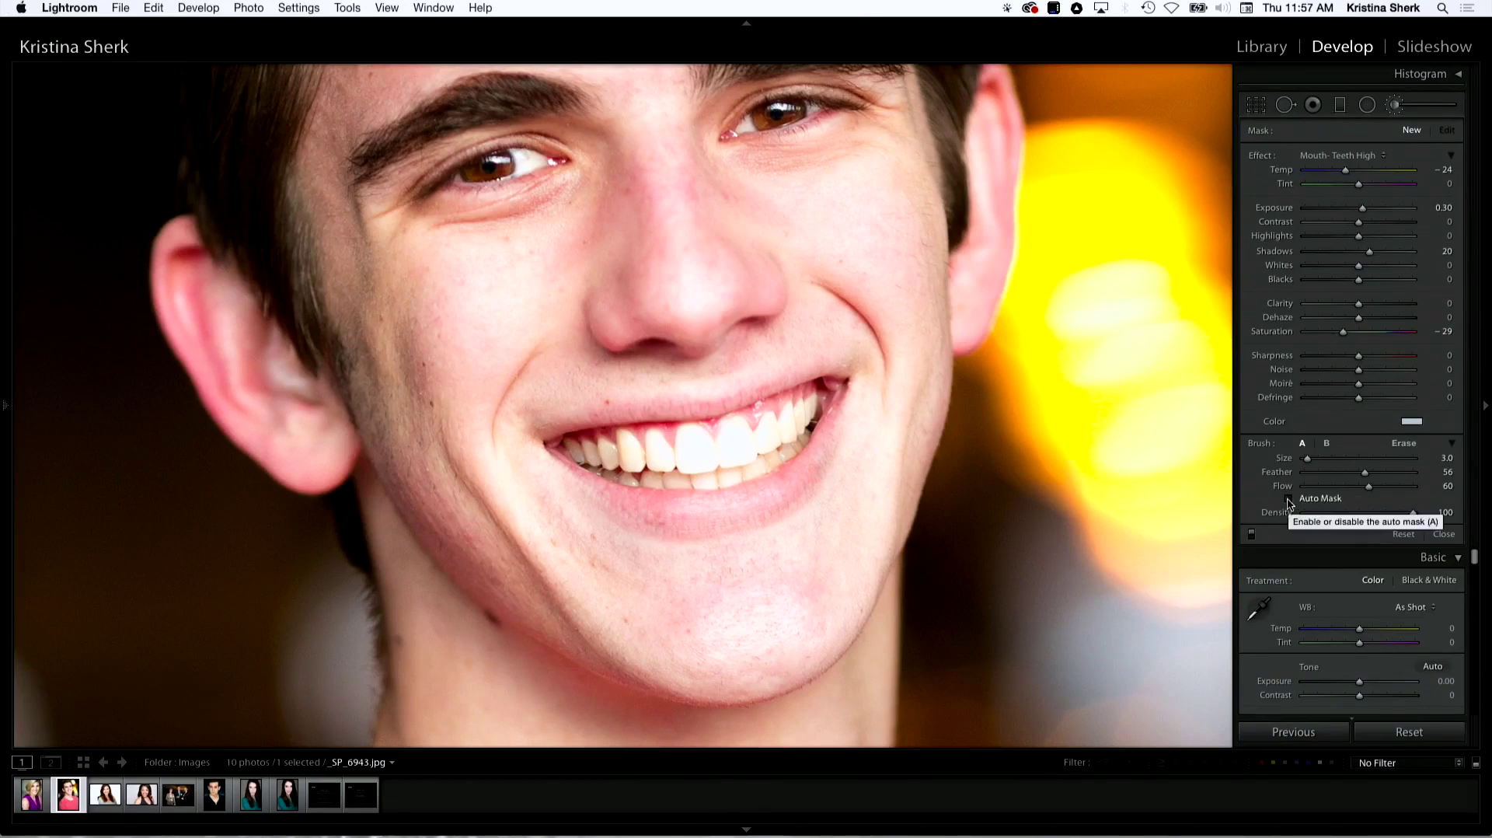
# Enable Auto Mask and set the brush to size 8 and flow 100 for painting the teeth.
pyautogui.press('z')
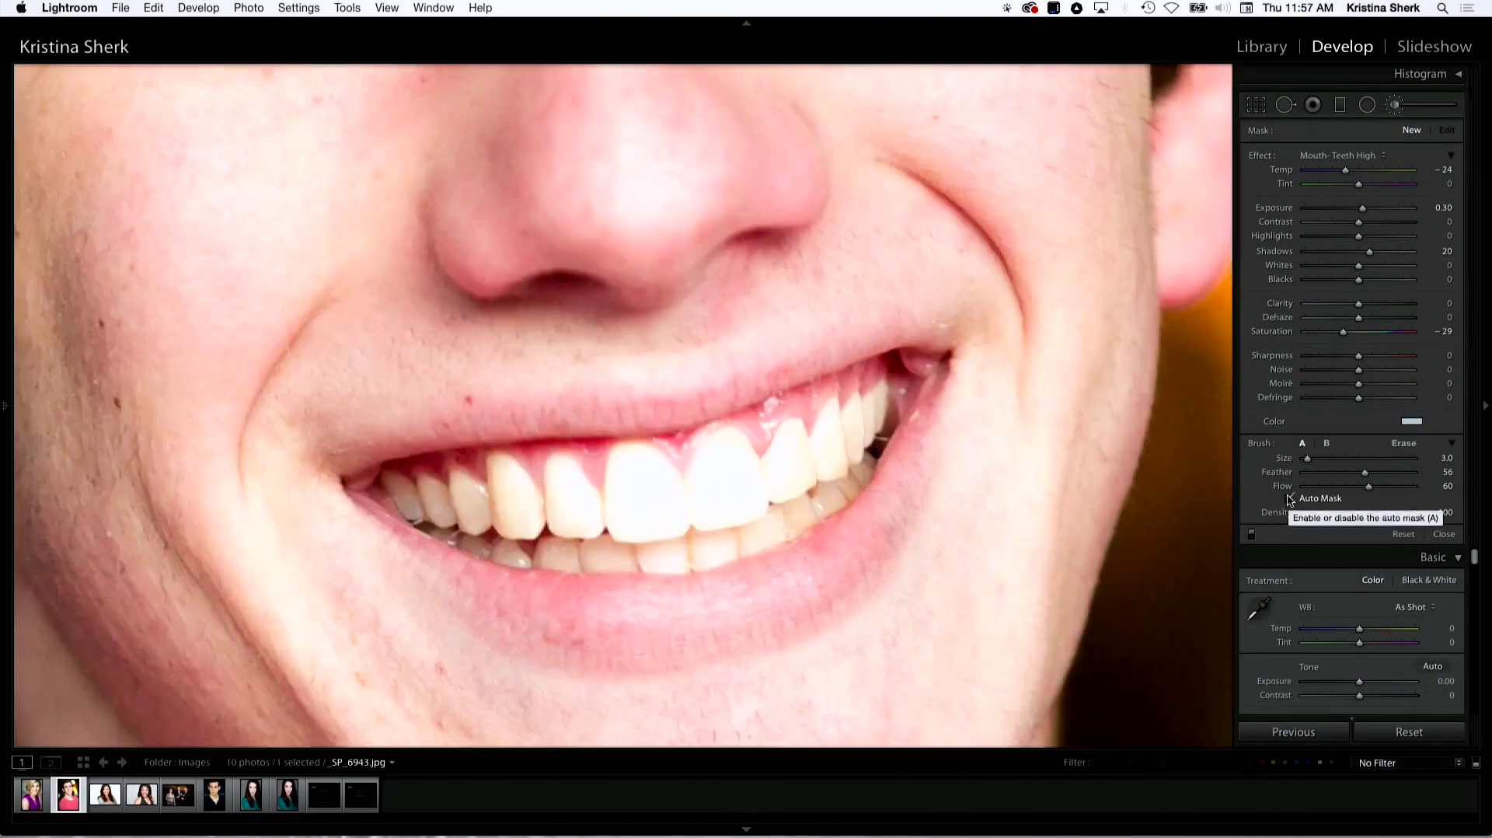
pyautogui.click(1289, 498)
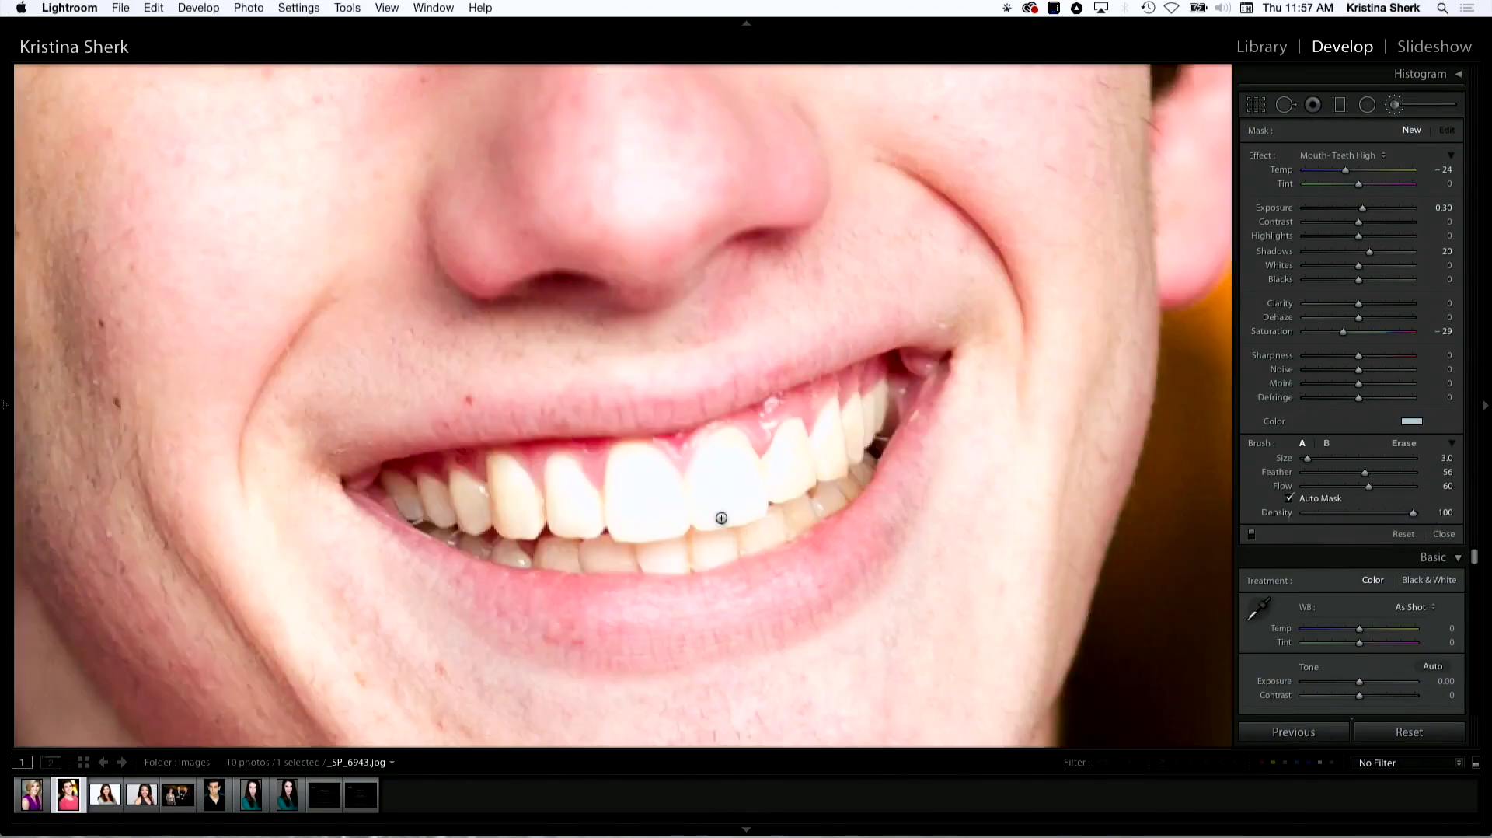
pyautogui.press(']')
pyautogui.press(']')
pyautogui.press(']')
pyautogui.press(']')
pyautogui.press(']')
pyautogui.moveTo(1368, 486); pyautogui.dragTo(1464, 510)
# Try painting the teeth effect over a single large upper front tooth and its surroundings.
pyautogui.moveTo(739, 479); pyautogui.dragTo(735, 449)
pyautogui.moveTo(706, 515); pyautogui.dragTo(709, 480)
pyautogui.moveTo(744, 456)
pyautogui.mouseDown()
pyautogui.moveTo(765, 432)
pyautogui.moveTo(753, 452)
pyautogui.mouseUp()
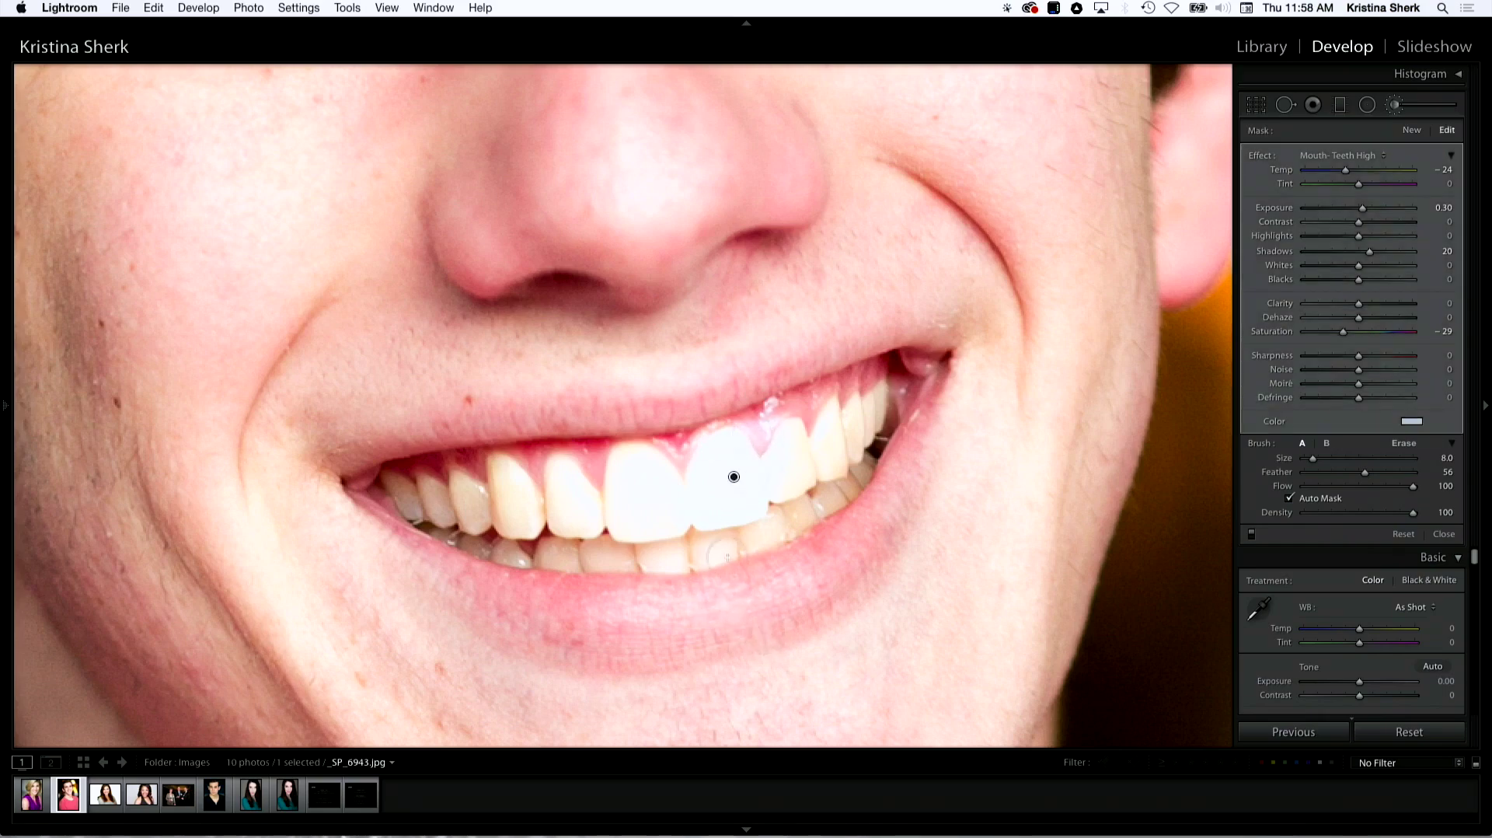
pyautogui.press('Return')
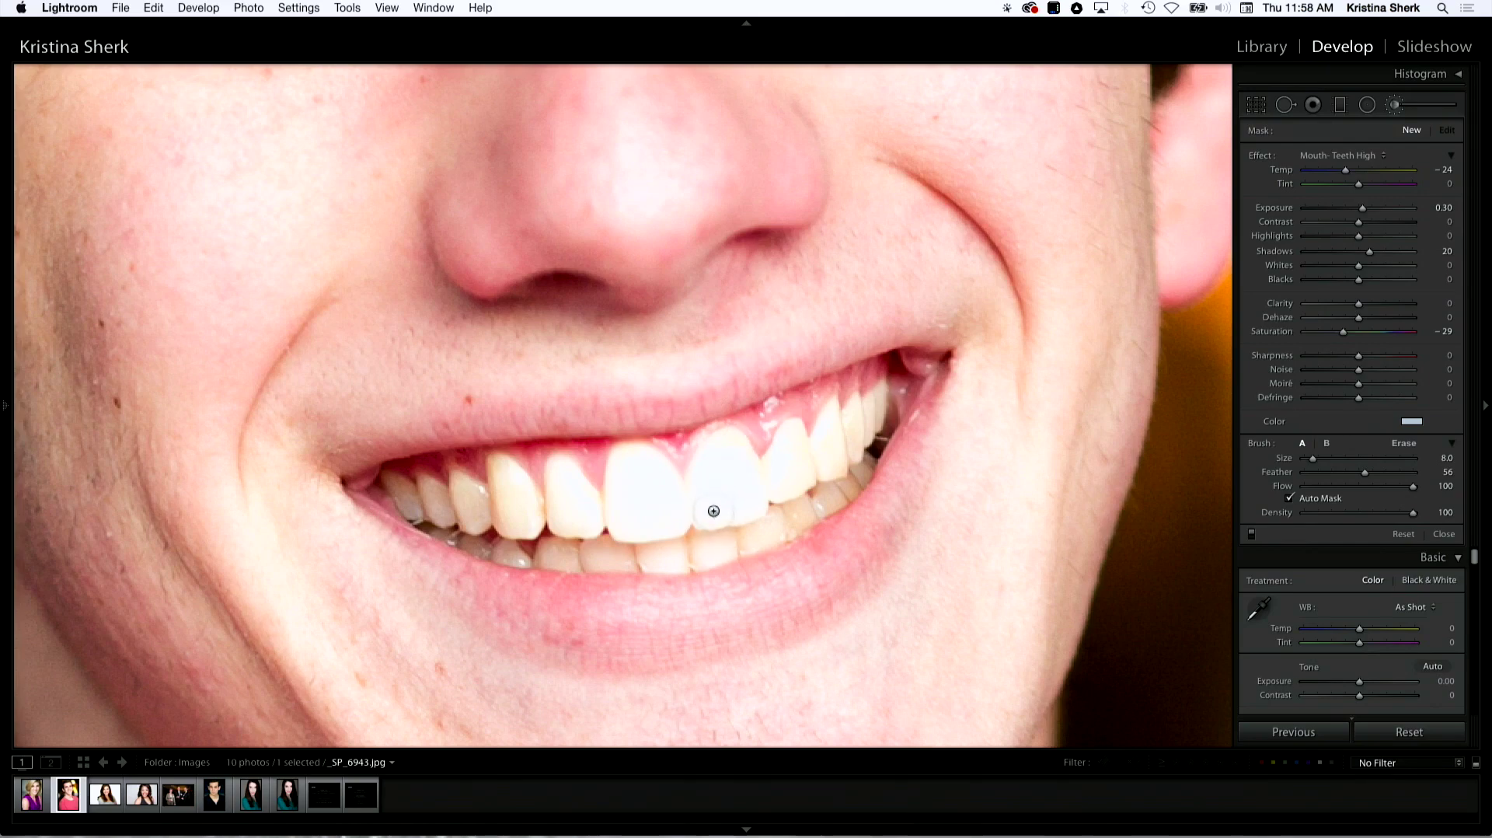
# Paint the teeth effect over the man's upper teeth at brush size 8 and his lower teeth at size 5, and finish the mask.
pyautogui.moveTo(709, 505)
pyautogui.mouseDown()
pyautogui.moveTo(730, 459)
pyautogui.moveTo(742, 480)
pyautogui.moveTo(730, 441)
pyautogui.moveTo(705, 507)
pyautogui.moveTo(754, 499)
pyautogui.moveTo(701, 515)
pyautogui.moveTo(804, 474)
pyautogui.moveTo(792, 437)
pyautogui.moveTo(799, 457)
pyautogui.moveTo(823, 455)
pyautogui.moveTo(827, 417)
pyautogui.moveTo(842, 470)
pyautogui.moveTo(857, 403)
pyautogui.moveTo(856, 421)
pyautogui.moveTo(875, 397)
pyautogui.mouseUp()
pyautogui.moveTo(682, 489)
pyautogui.mouseDown()
pyautogui.moveTo(633, 485)
pyautogui.moveTo(645, 460)
pyautogui.moveTo(626, 474)
pyautogui.moveTo(610, 501)
pyautogui.moveTo(629, 528)
pyautogui.moveTo(561, 470)
pyautogui.moveTo(555, 509)
pyautogui.moveTo(591, 522)
pyautogui.moveTo(538, 516)
pyautogui.moveTo(509, 498)
pyautogui.moveTo(504, 468)
pyautogui.moveTo(513, 527)
pyautogui.moveTo(494, 531)
pyautogui.moveTo(506, 466)
pyautogui.moveTo(529, 535)
pyautogui.moveTo(435, 488)
pyautogui.moveTo(447, 517)
pyautogui.moveTo(406, 490)
pyautogui.moveTo(416, 516)
pyautogui.moveTo(396, 489)
pyautogui.moveTo(425, 512)
pyautogui.mouseUp()
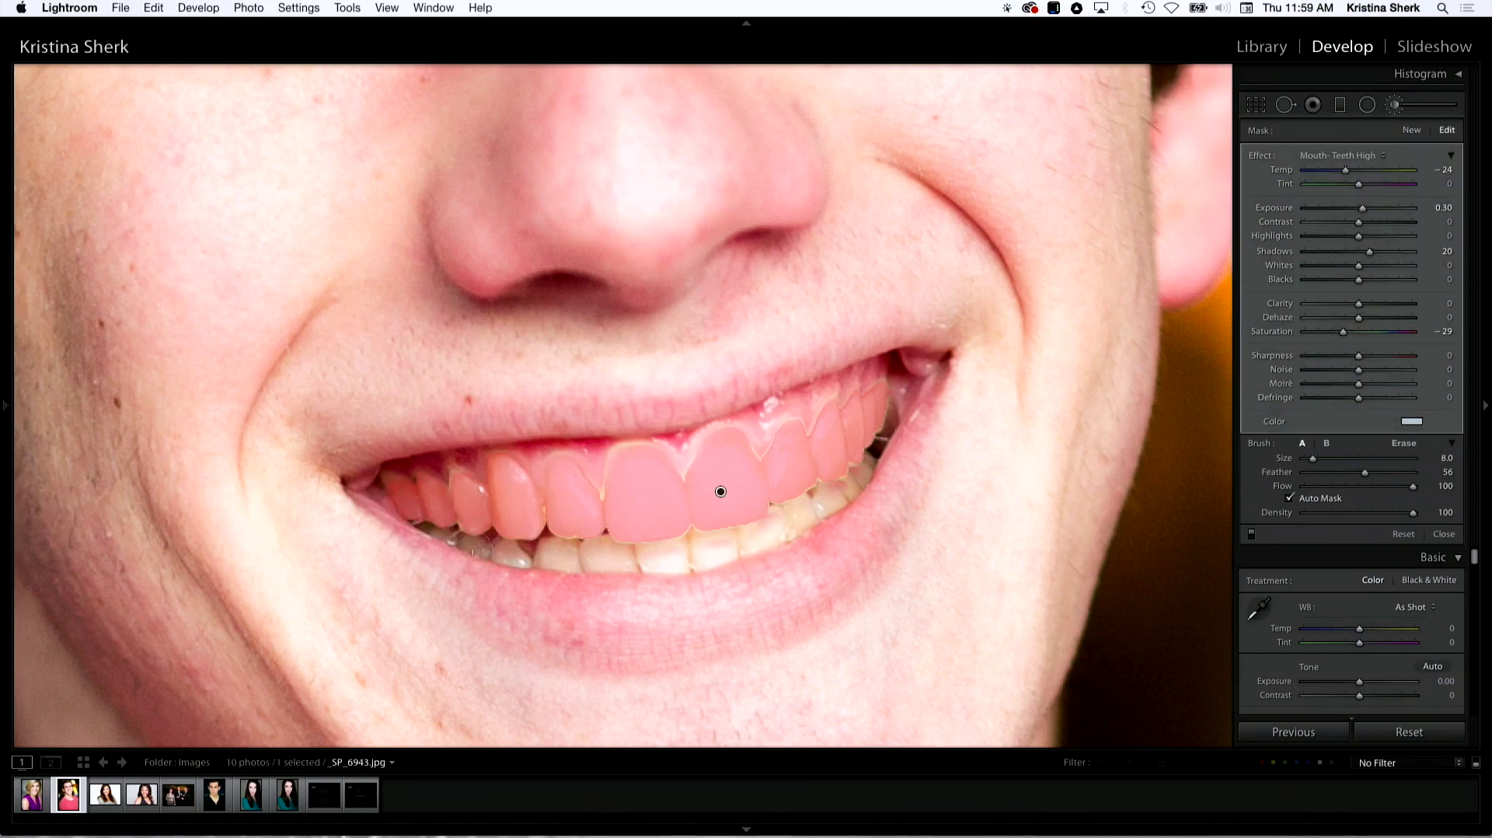
pyautogui.press('[')
pyautogui.press('[')
pyautogui.press('[')
pyautogui.moveTo(504, 552)
pyautogui.mouseDown()
pyautogui.moveTo(667, 561)
pyautogui.moveTo(722, 547)
pyautogui.moveTo(702, 534)
pyautogui.moveTo(775, 528)
pyautogui.moveTo(745, 552)
pyautogui.moveTo(714, 547)
pyautogui.moveTo(825, 505)
pyautogui.moveTo(859, 467)
pyautogui.moveTo(771, 506)
pyautogui.moveTo(823, 482)
pyautogui.mouseUp()
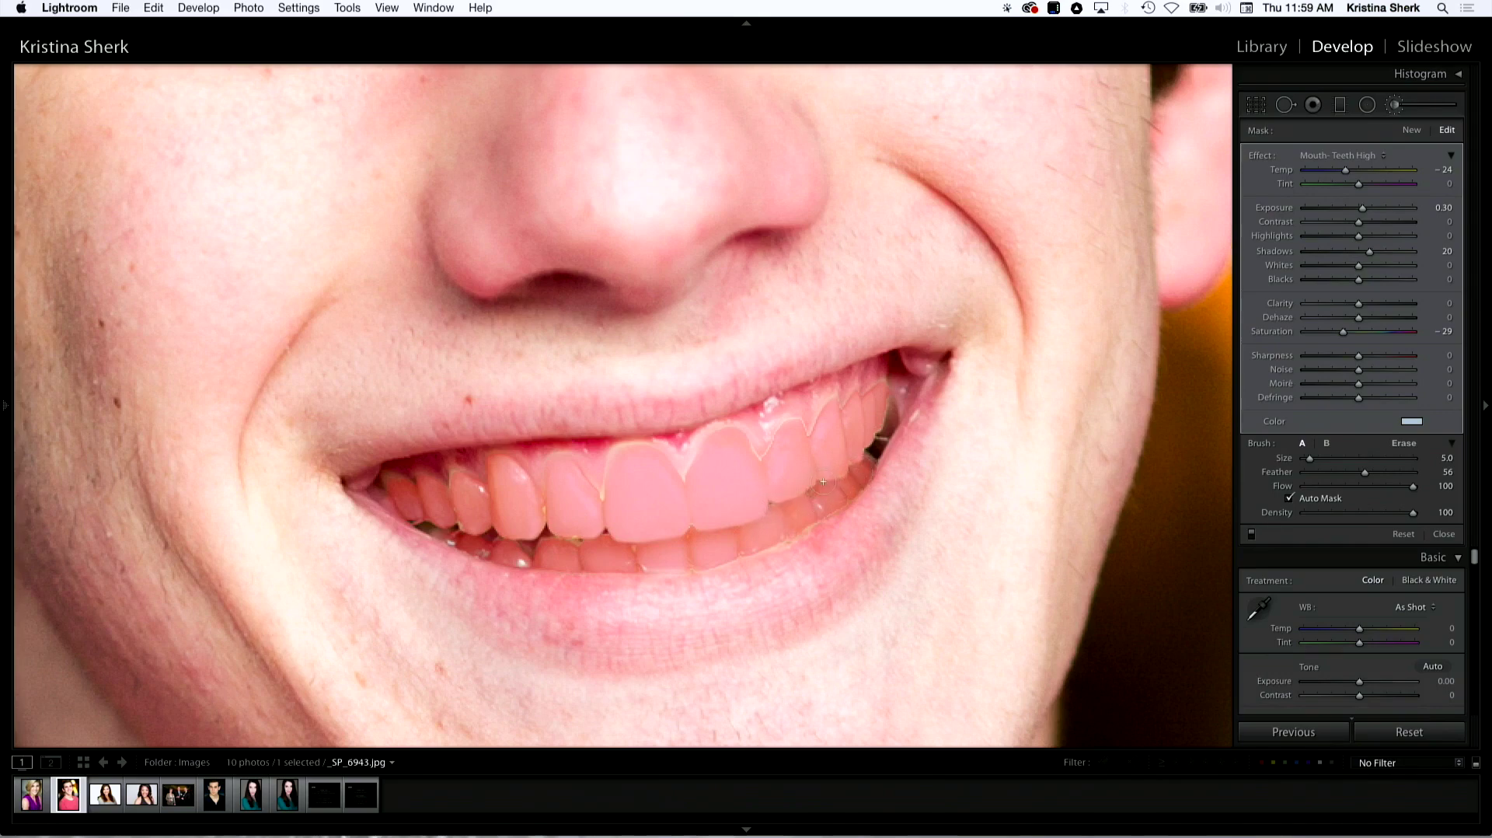
pyautogui.press('Return')
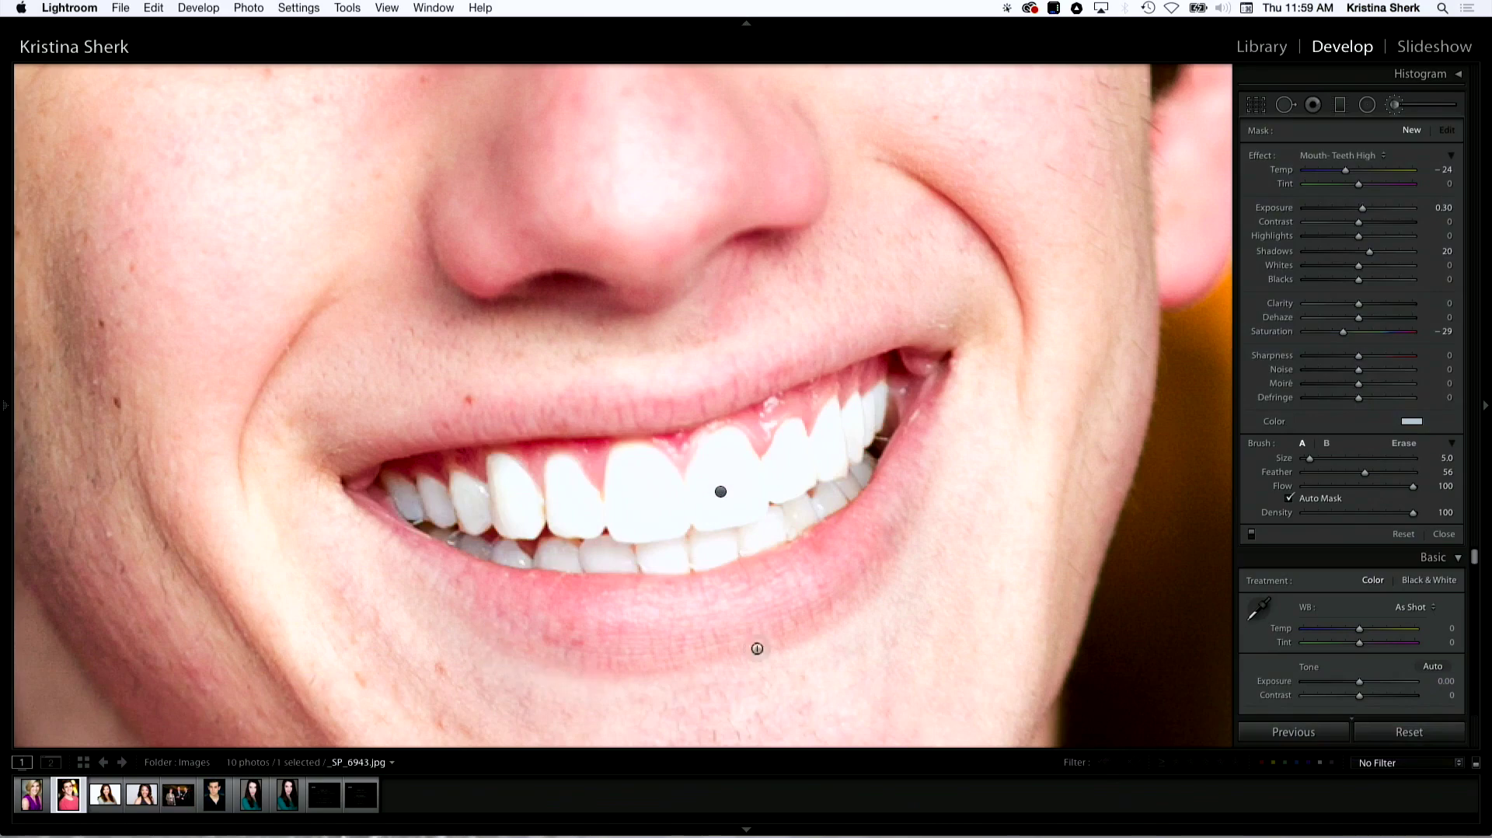
pyautogui.press('super+minus')
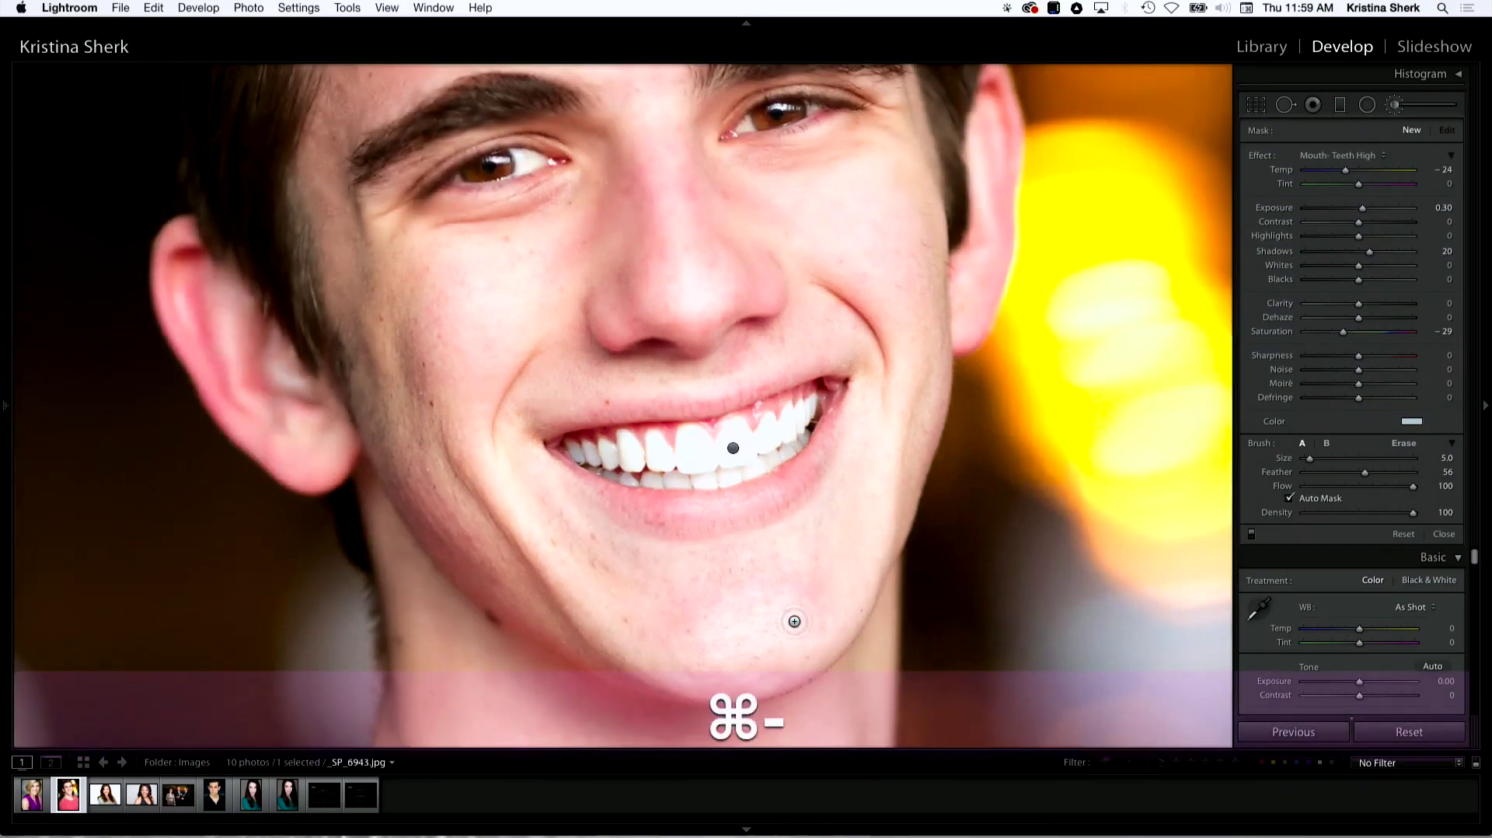
pyautogui.press('space')
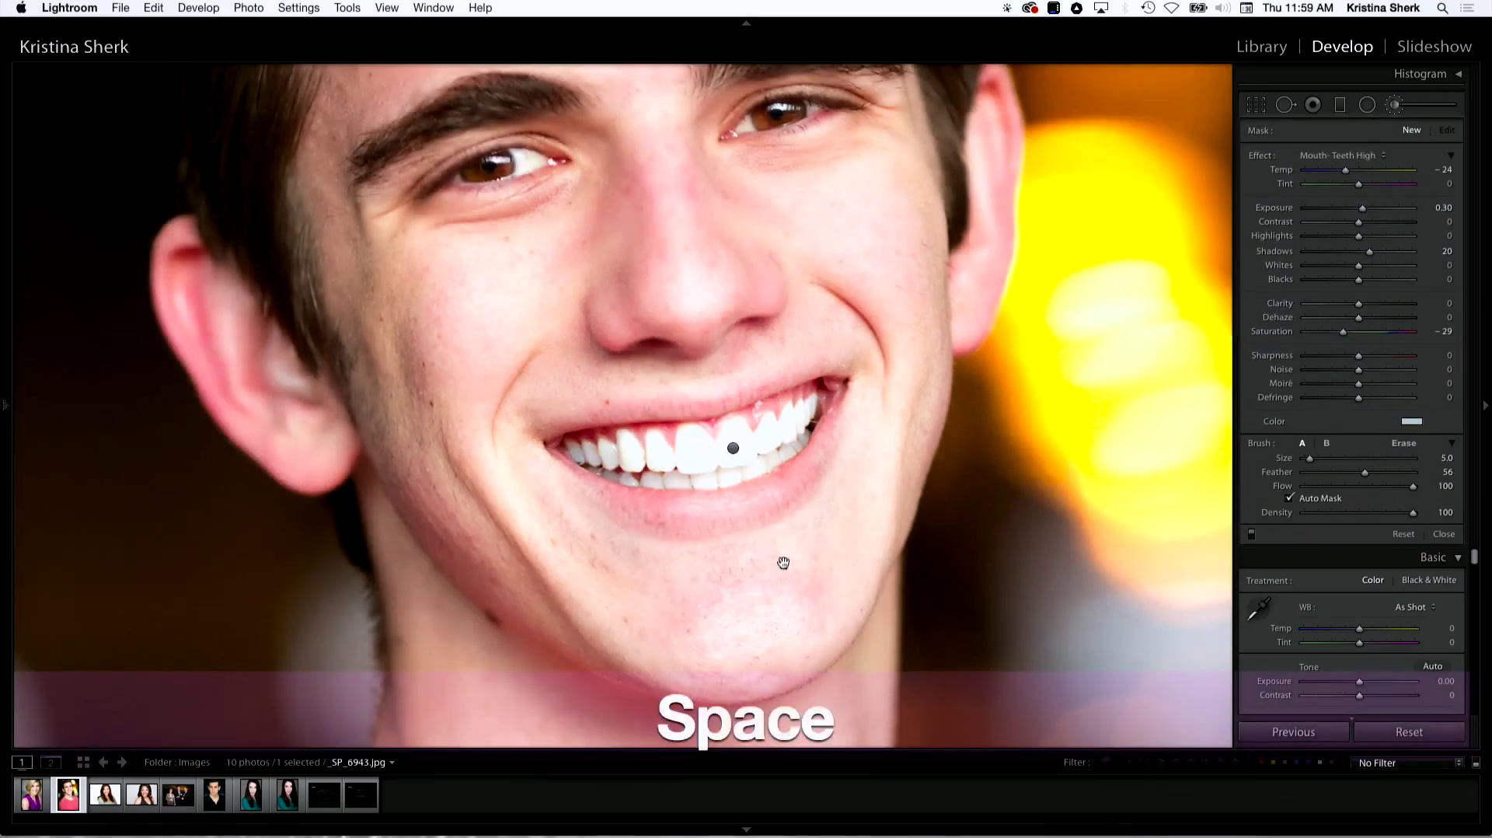
pyautogui.moveTo(802, 584); pyautogui.dragTo(810, 667)
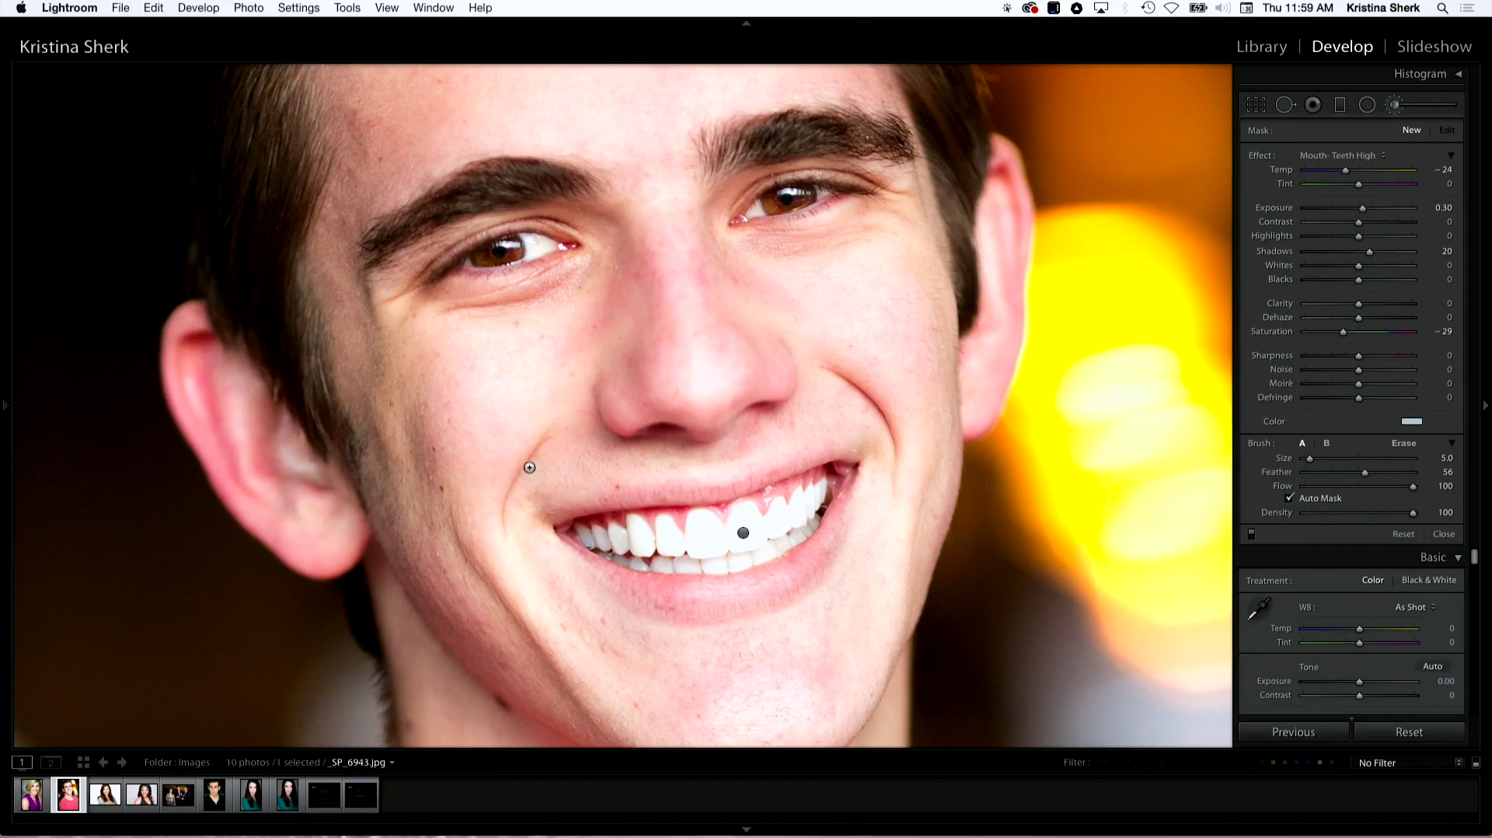
# Select the painted teeth adjustment, toggle its mask overlay, and lower the collapsed effect's overall Amount to 13.
pyautogui.click(743, 532)
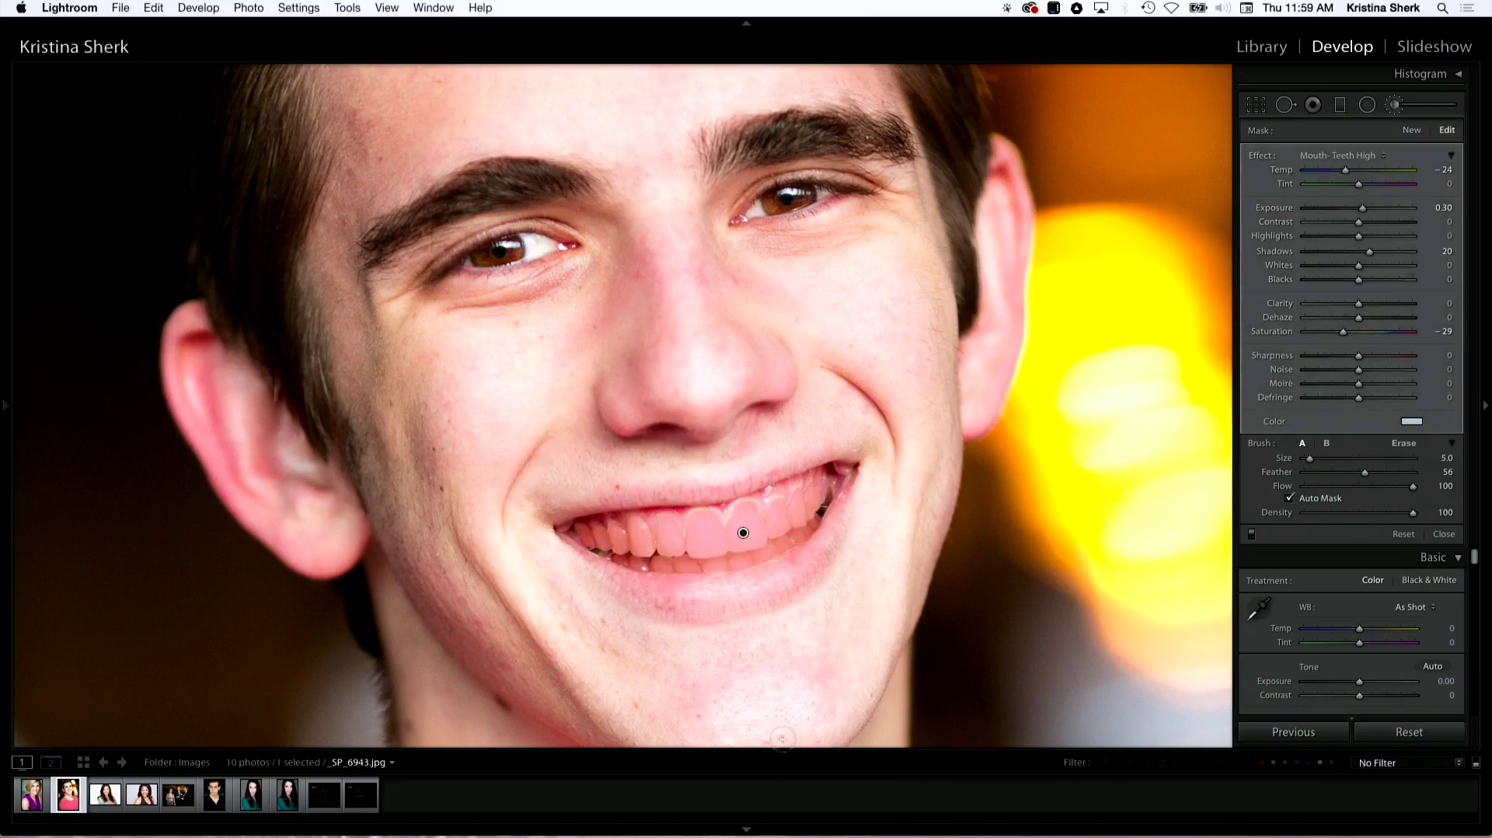
pyautogui.press('o')
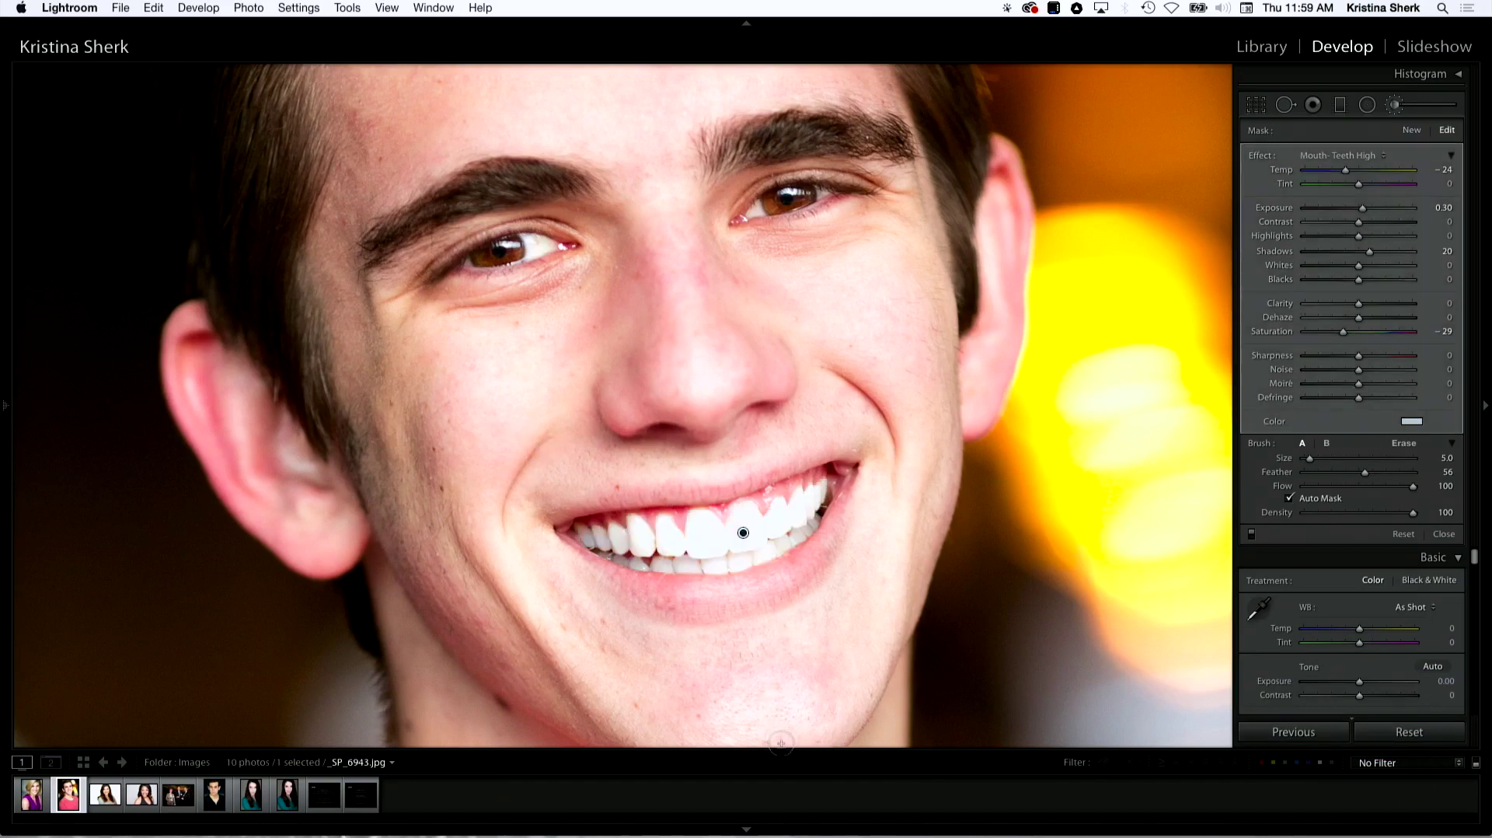
pyautogui.click(1451, 156)
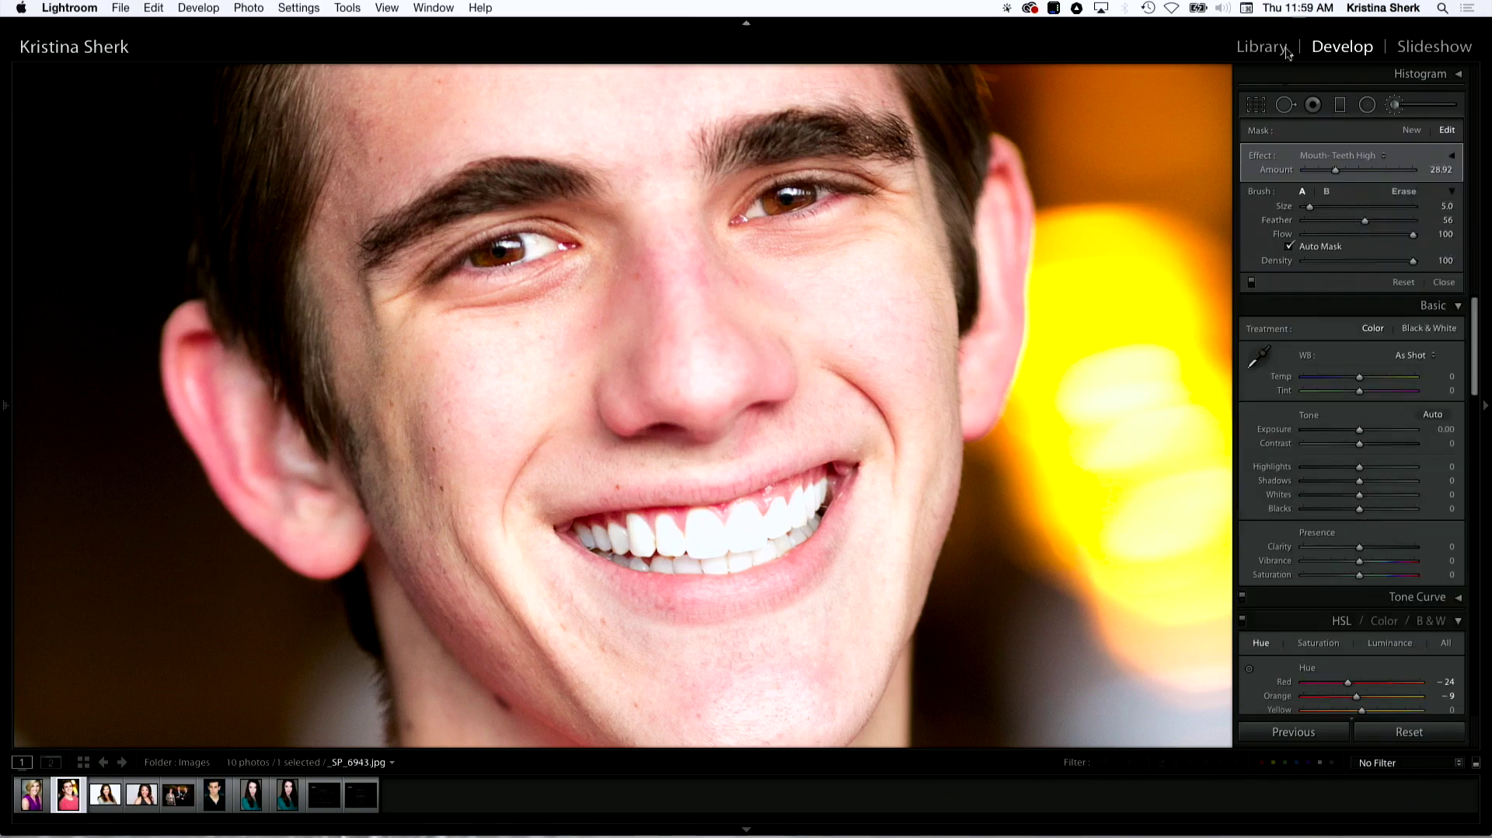
pyautogui.moveTo(1335, 170); pyautogui.dragTo(1328, 172)
pyautogui.press('super+z')
pyautogui.press('super+z')
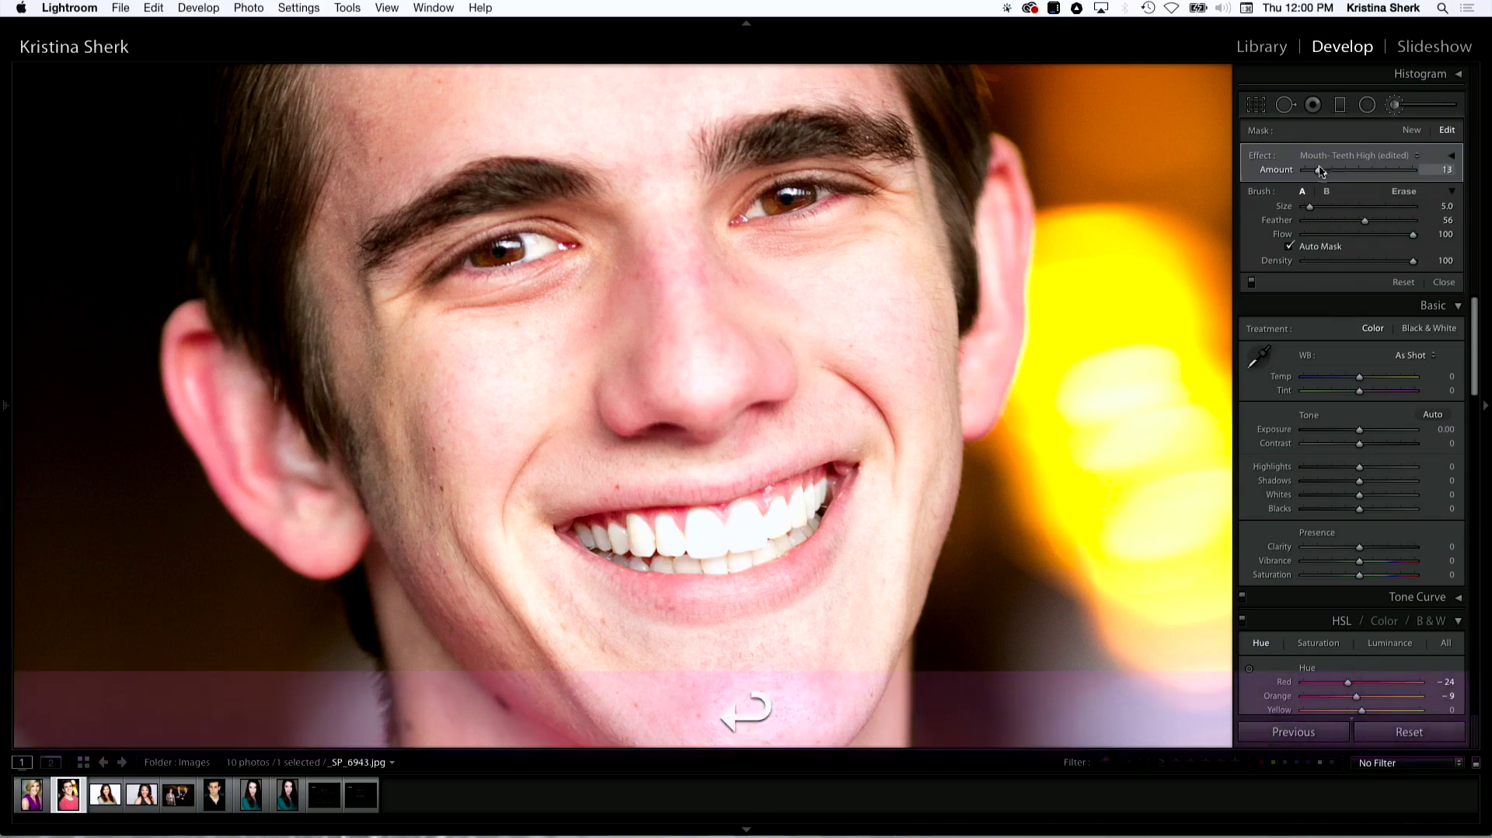
# Expand the full effect settings and compare the smile with the brush adjustments switched off and on.
pyautogui.click(1451, 155)
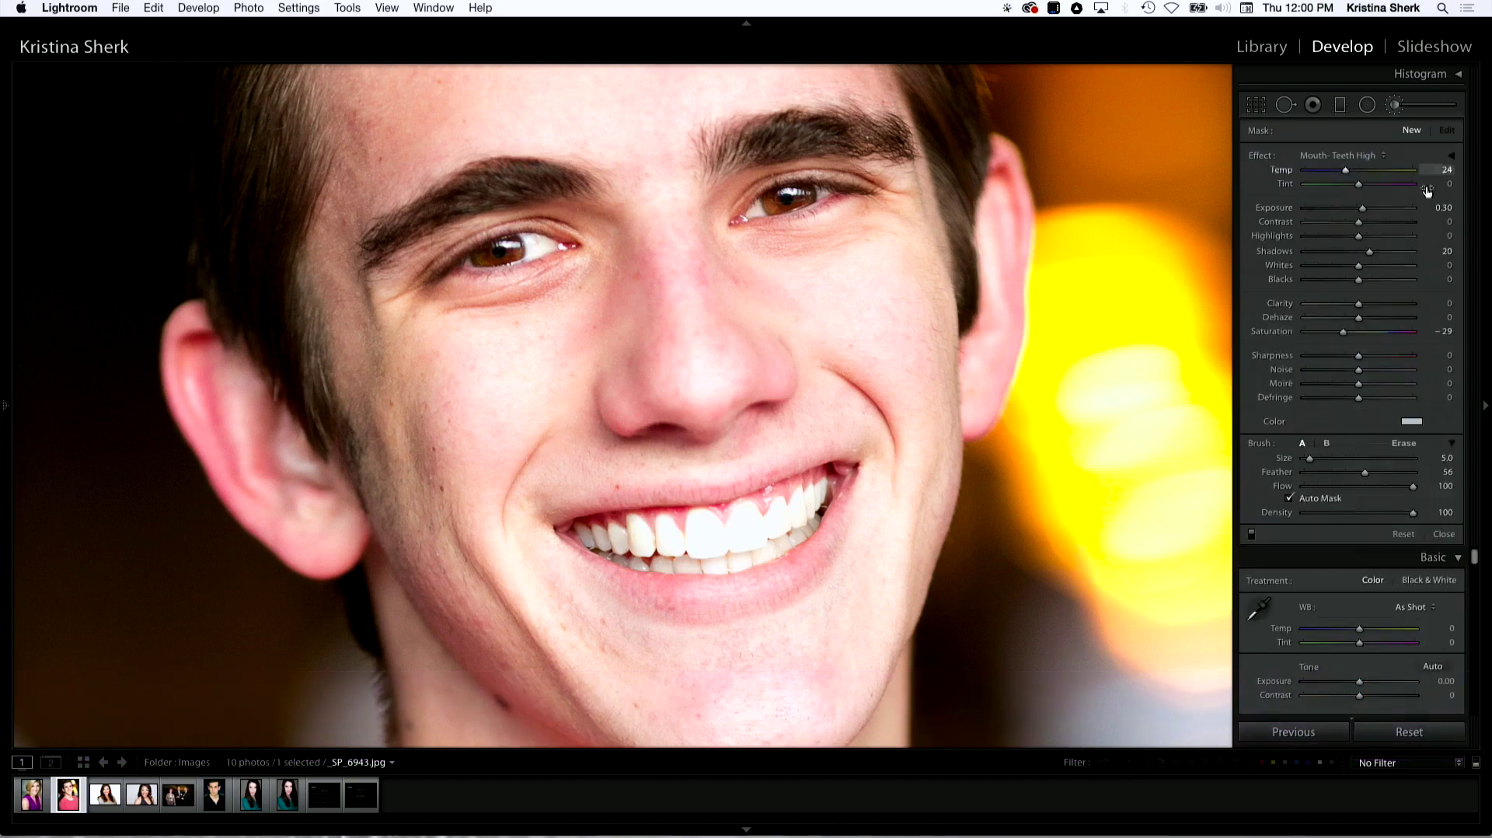
pyautogui.click(1252, 536)
pyautogui.click(1252, 536)
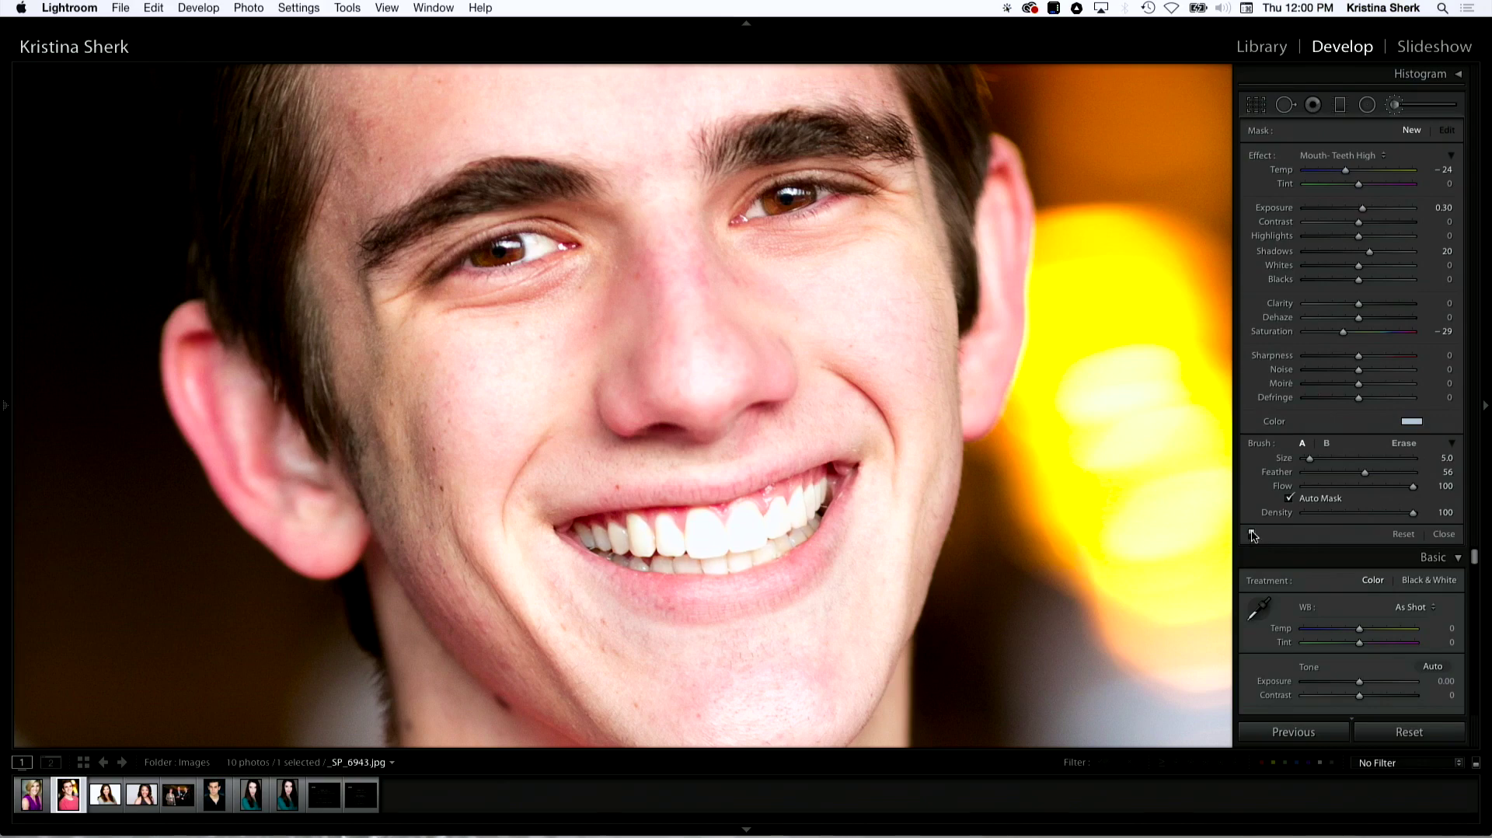